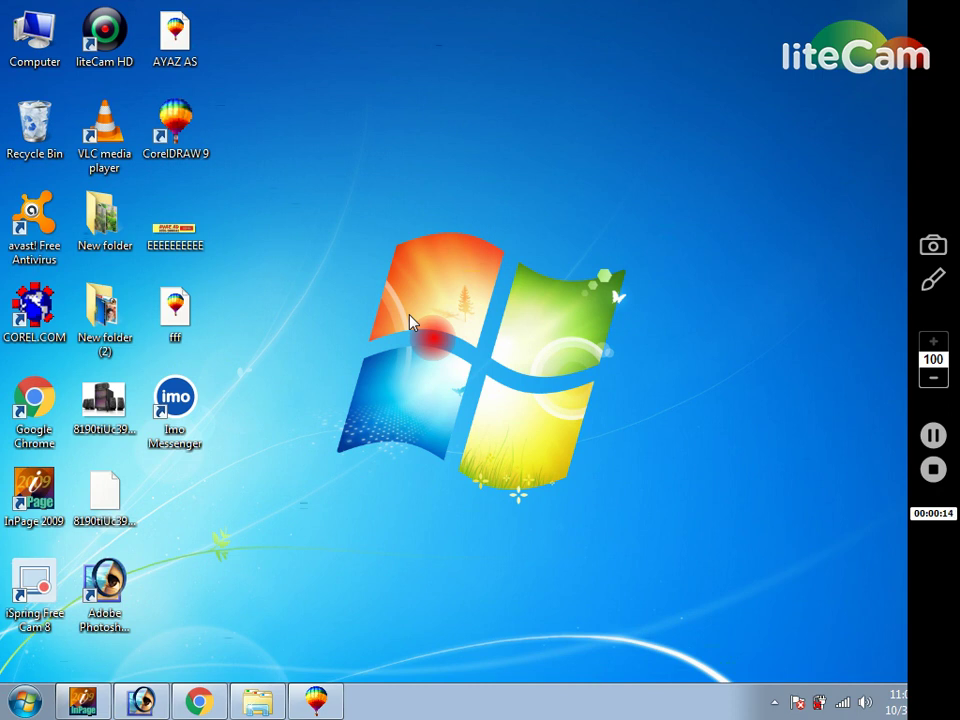
Step: Refresh the Windows desktop repeatedly from its right-click menu
{"action": "right_click", "coordinate": [366, 186]}
{"action": "right_click", "coordinate": [387, 242]}
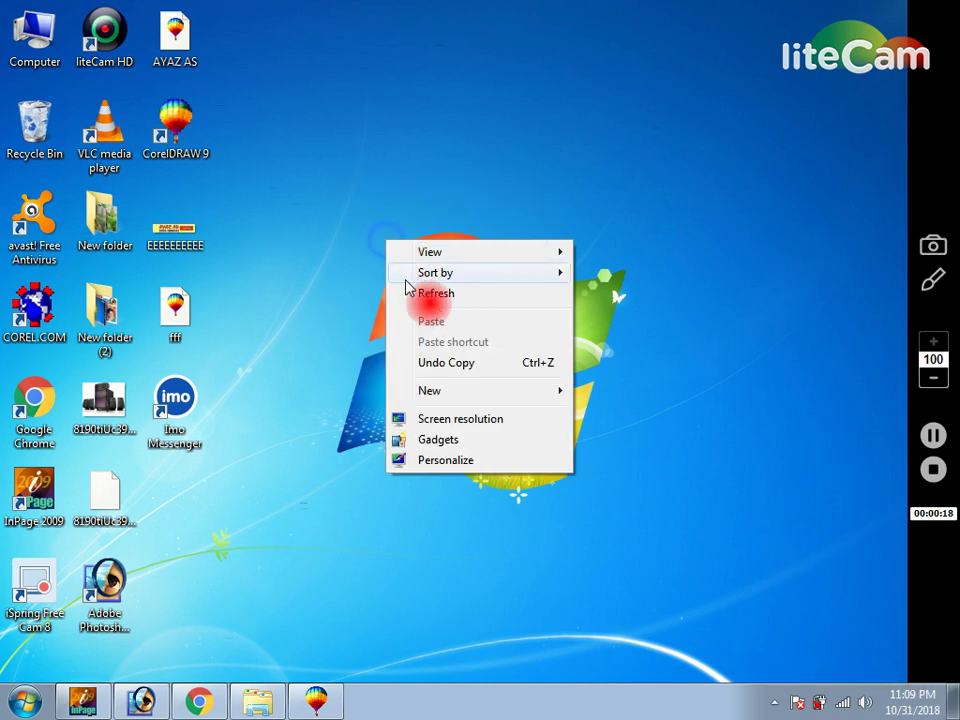
{"action": "right_click", "coordinate": [412, 291]}
{"action": "left_click", "coordinate": [445, 342]}
{"action": "right_click", "coordinate": [439, 342]}
{"action": "right_click", "coordinate": [399, 188]}
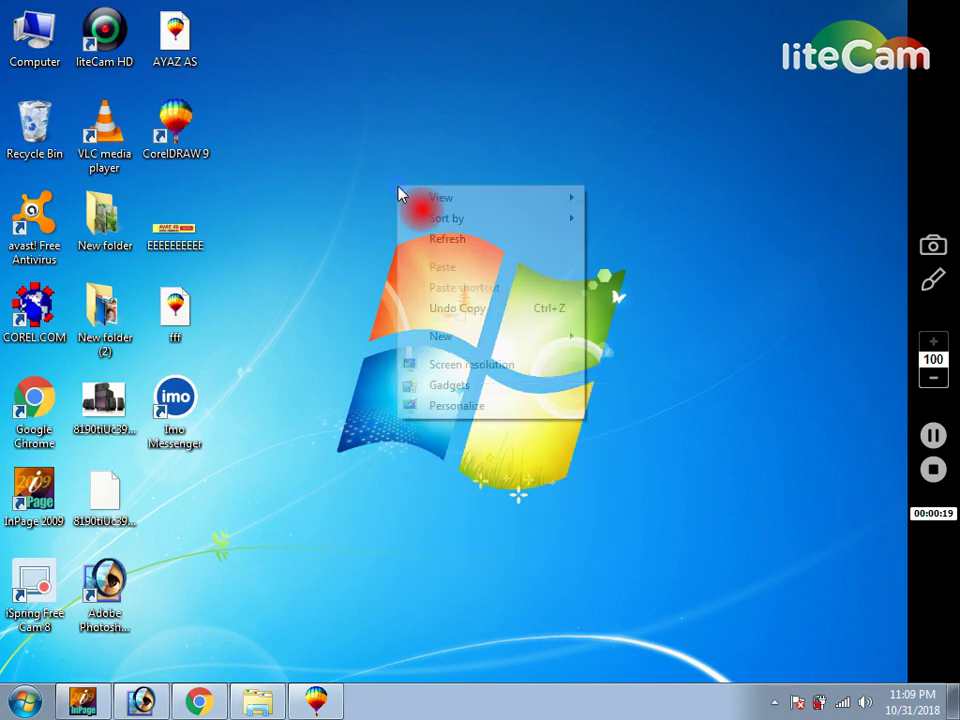
{"action": "right_click", "coordinate": [426, 237]}
{"action": "right_click", "coordinate": [456, 289]}
{"action": "right_click", "coordinate": [385, 172]}
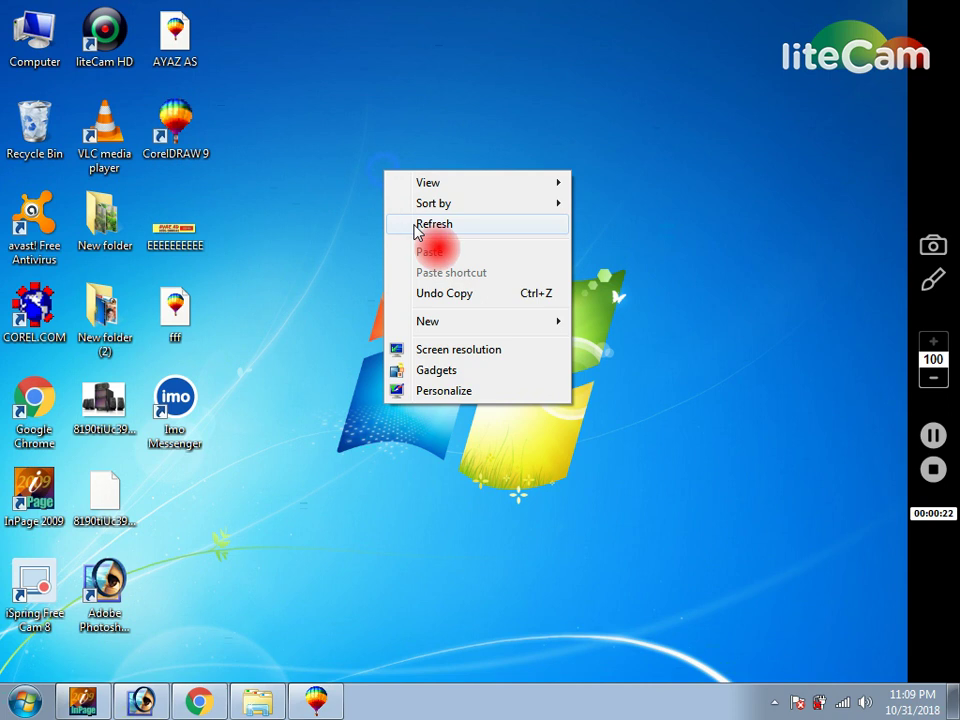
{"action": "right_click", "coordinate": [415, 228]}
{"action": "left_click", "coordinate": [440, 282]}
{"action": "right_click", "coordinate": [311, 95]}
{"action": "right_click", "coordinate": [340, 139]}
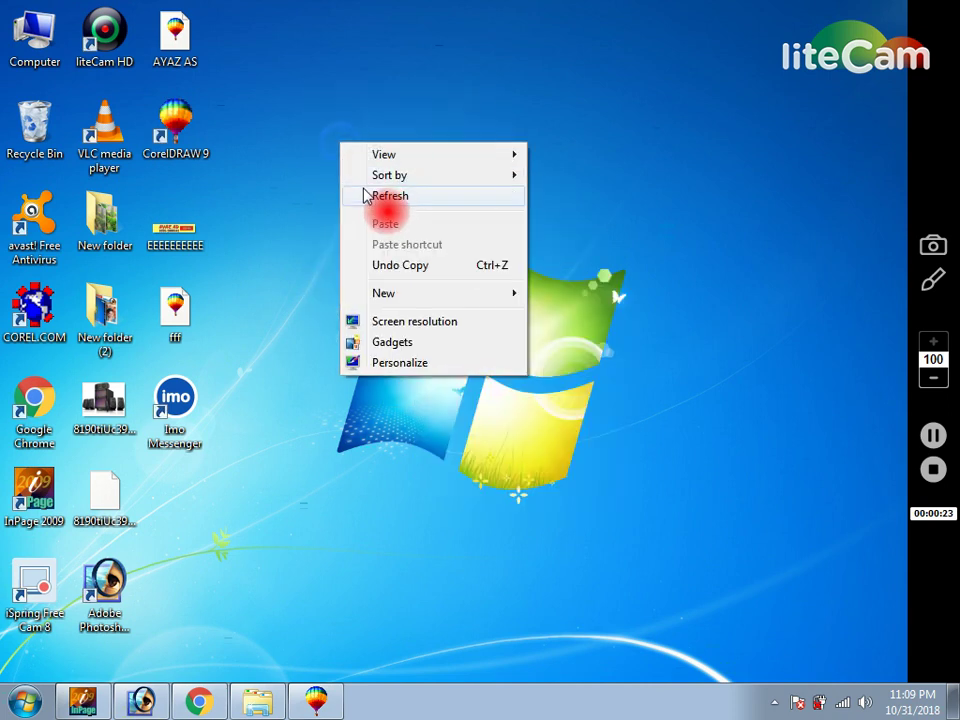
{"action": "right_click", "coordinate": [366, 193]}
{"action": "left_click", "coordinate": [395, 245]}
{"action": "right_click", "coordinate": [392, 243]}
{"action": "left_click", "coordinate": [418, 298]}
{"action": "right_click", "coordinate": [390, 202]}
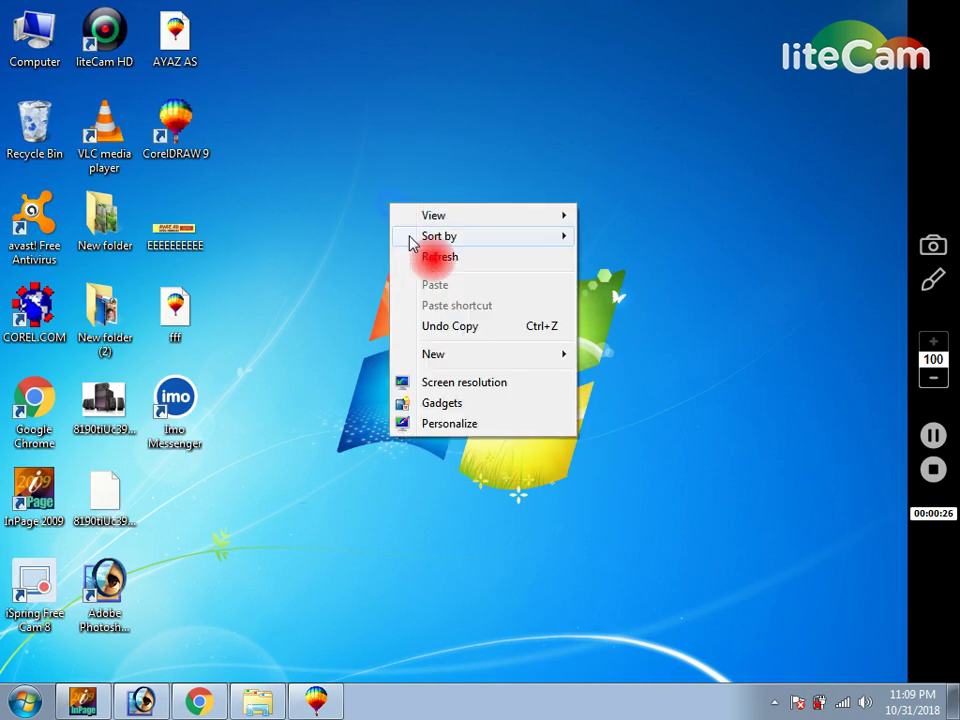
{"action": "left_click", "coordinate": [410, 255]}
{"action": "right_click", "coordinate": [417, 258]}
{"action": "left_click", "coordinate": [465, 311]}
{"action": "right_click", "coordinate": [450, 306]}
{"action": "left_click", "coordinate": [480, 356]}
{"action": "right_click", "coordinate": [431, 228]}
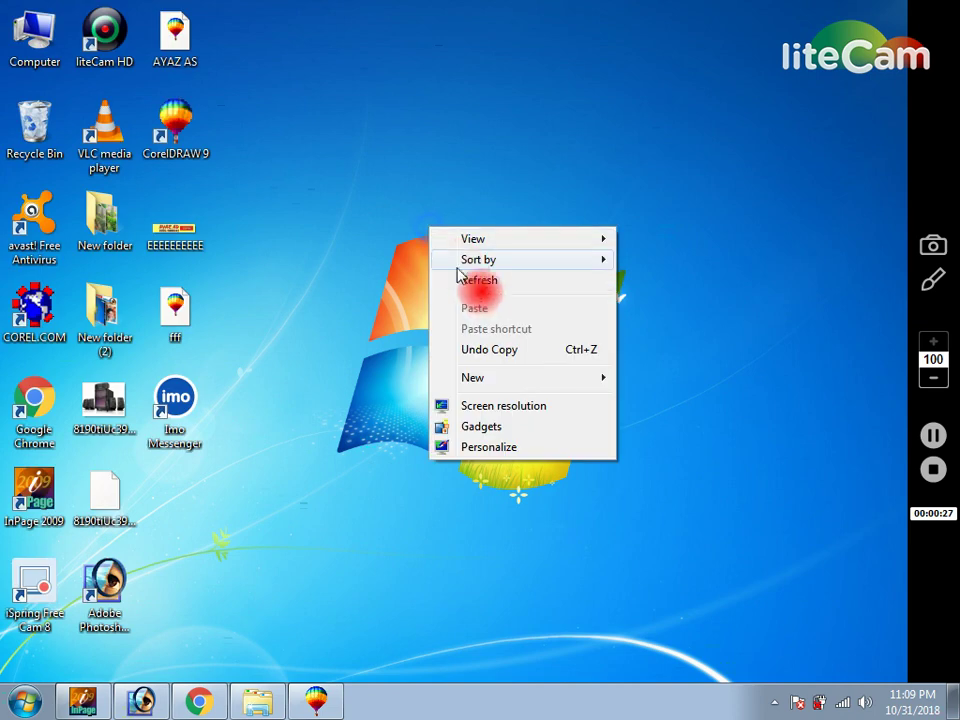
{"action": "left_click", "coordinate": [470, 281]}
{"action": "right_click", "coordinate": [463, 279]}
{"action": "left_click", "coordinate": [500, 332]}
{"action": "right_click", "coordinate": [491, 326]}
{"action": "left_click", "coordinate": [525, 381]}
{"action": "right_click", "coordinate": [519, 379]}
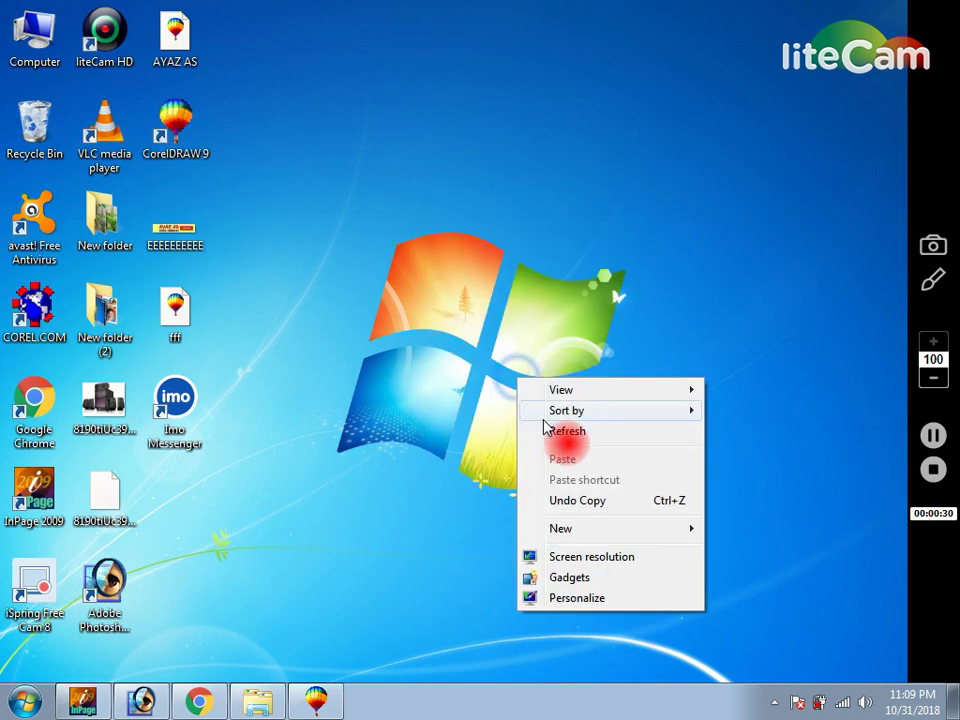
{"action": "left_click", "coordinate": [548, 424]}
{"action": "right_click", "coordinate": [122, 134]}
{"action": "right_click", "coordinate": [224, 79]}
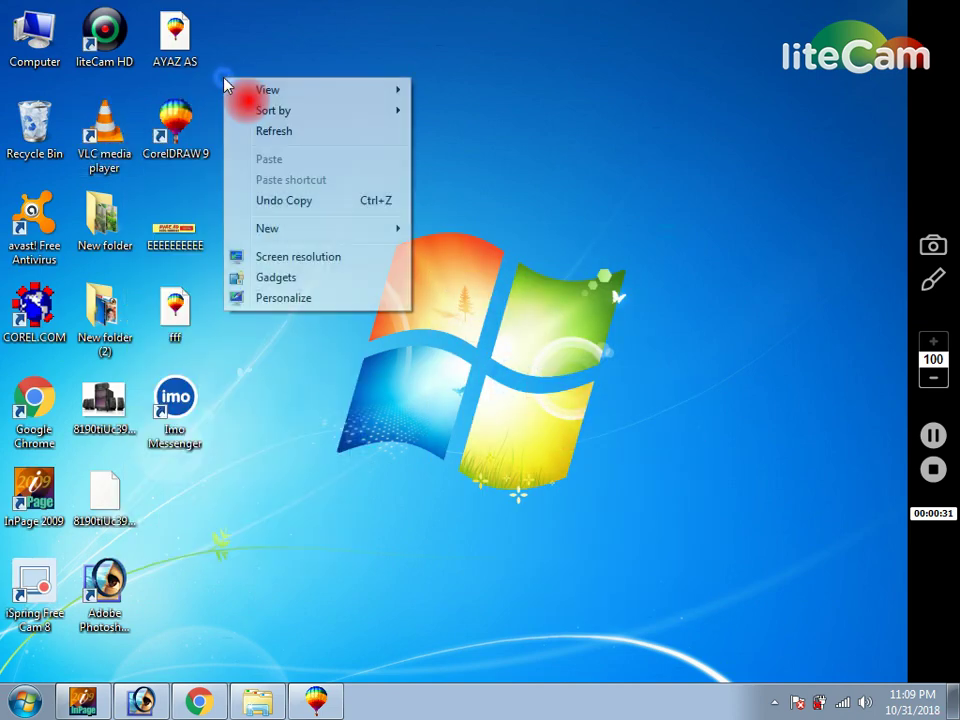
{"action": "left_click", "coordinate": [257, 138]}
{"action": "right_click", "coordinate": [255, 130]}
{"action": "left_click", "coordinate": [282, 184]}
{"action": "right_click", "coordinate": [285, 189]}
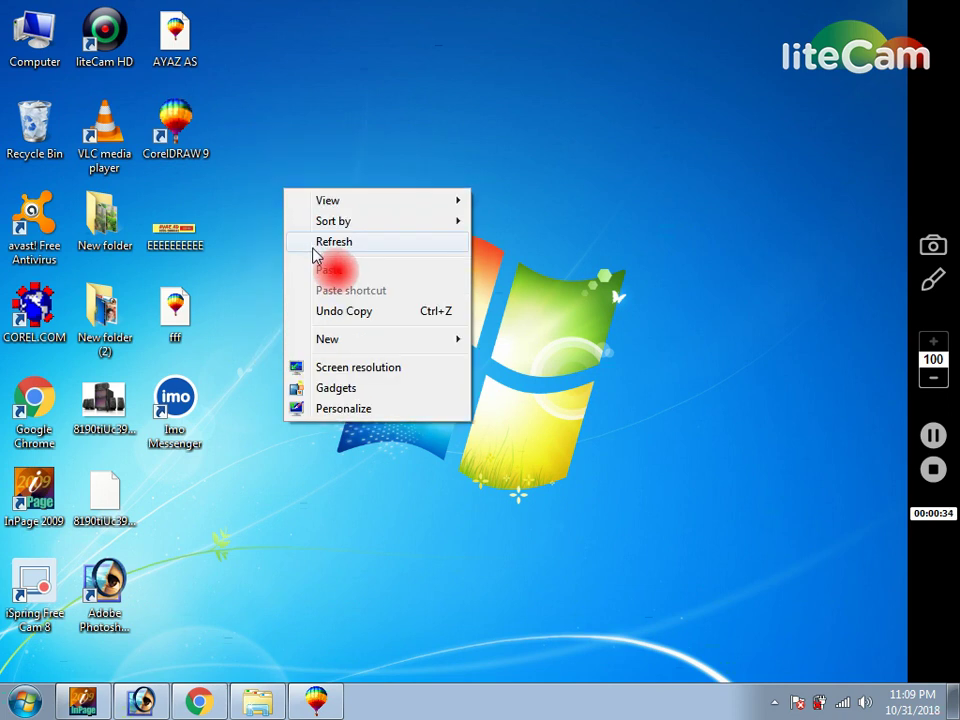
{"action": "left_click", "coordinate": [313, 255]}
{"action": "right_click", "coordinate": [313, 250]}
{"action": "left_click", "coordinate": [336, 303]}
{"action": "right_click", "coordinate": [336, 300]}
{"action": "left_click", "coordinate": [354, 355]}
{"action": "right_click", "coordinate": [352, 356]}
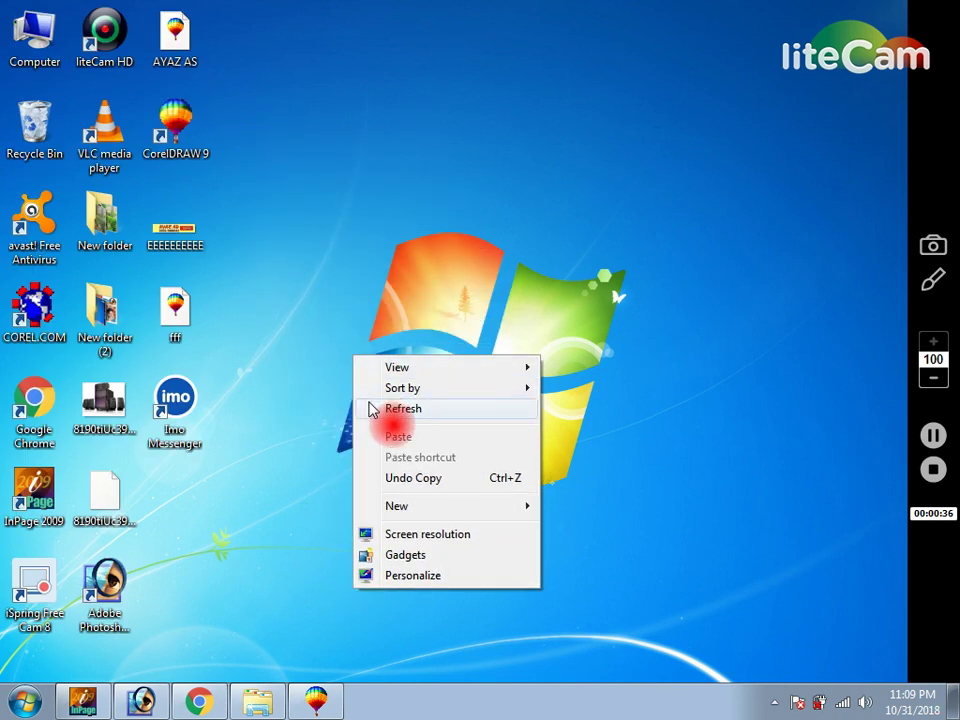
{"action": "left_click", "coordinate": [369, 405]}
{"action": "right_click", "coordinate": [330, 199]}
{"action": "left_click", "coordinate": [377, 257]}
{"action": "right_click", "coordinate": [369, 249]}
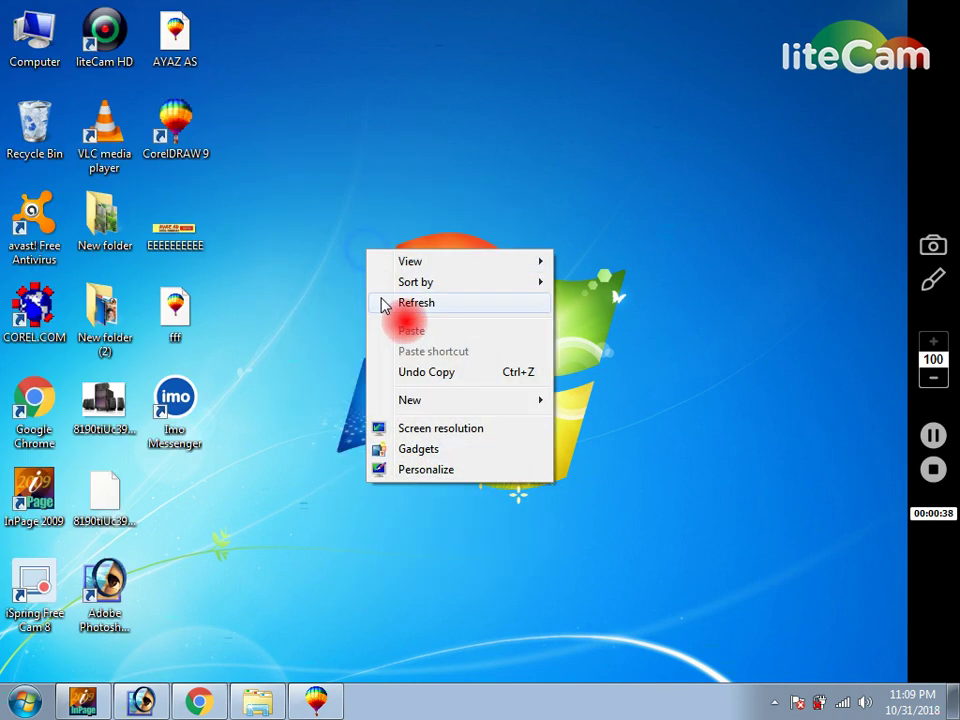
{"action": "left_click", "coordinate": [381, 304]}
{"action": "right_click", "coordinate": [383, 300]}
{"action": "left_click", "coordinate": [401, 363]}
{"action": "right_click", "coordinate": [403, 360]}
{"action": "left_click", "coordinate": [420, 410]}
{"action": "right_click", "coordinate": [422, 416]}
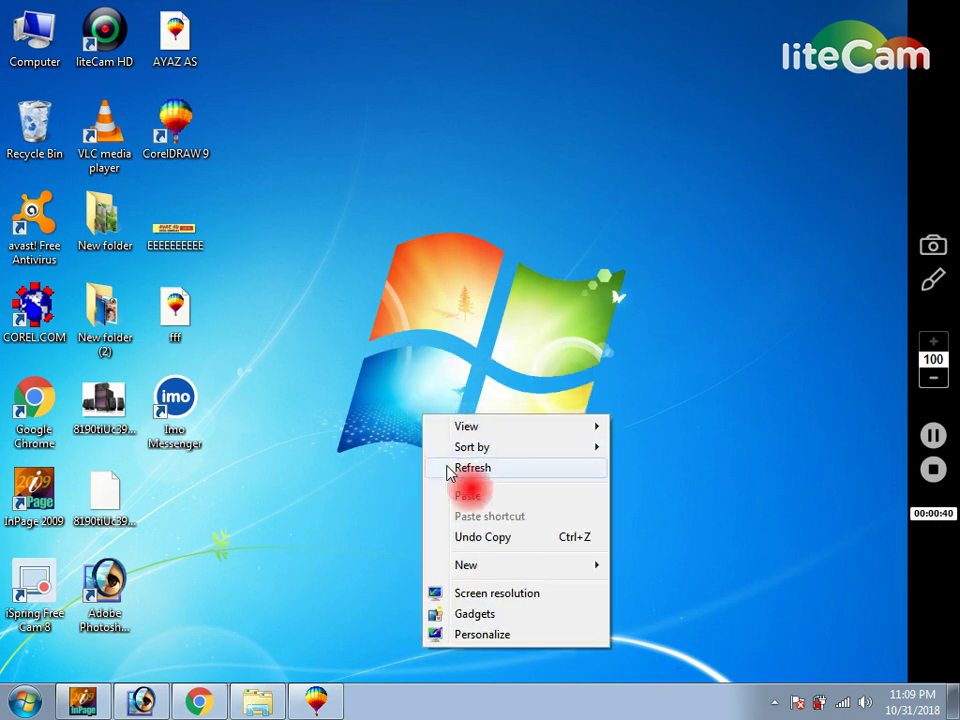
{"action": "left_click", "coordinate": [446, 467]}
{"action": "right_click", "coordinate": [447, 464]}
{"action": "left_click", "coordinate": [480, 286]}
{"action": "right_click", "coordinate": [356, 205]}
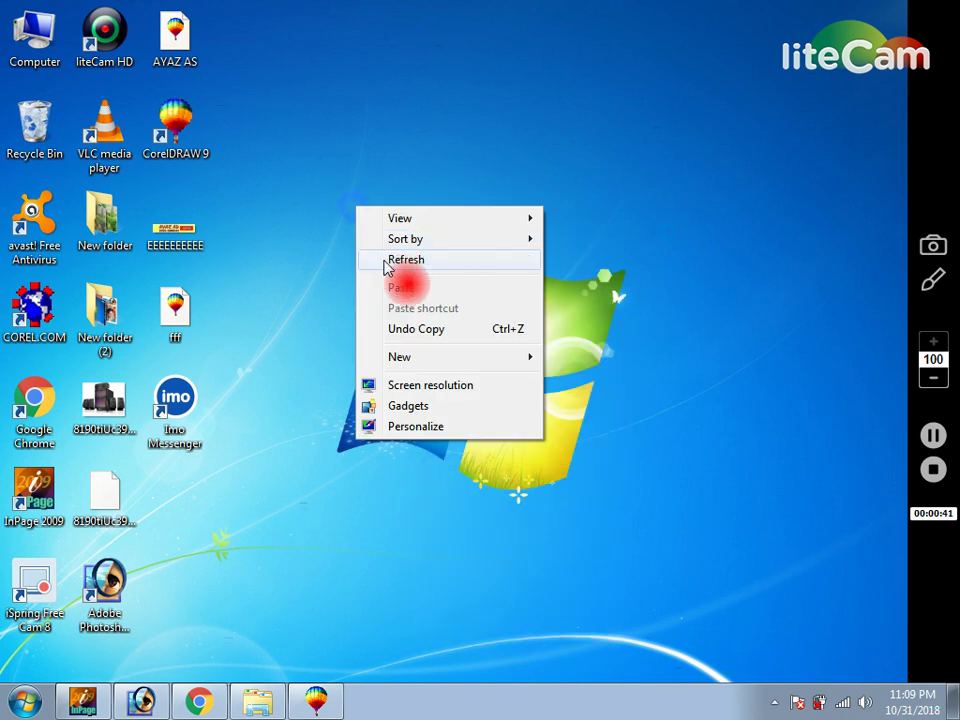
{"action": "left_click", "coordinate": [386, 262]}
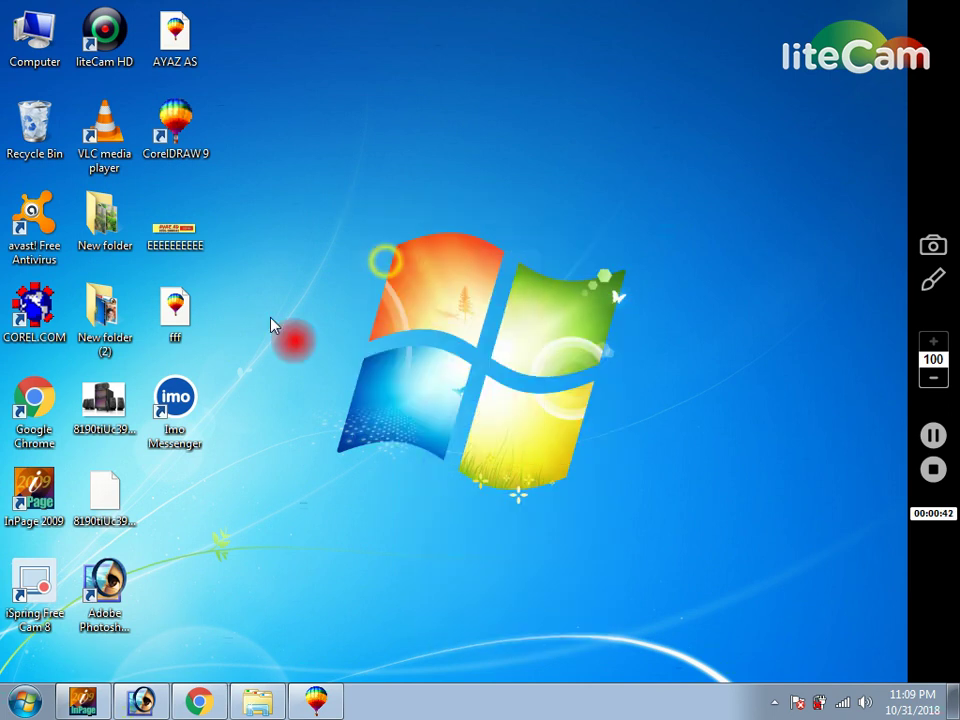
Step: Preview the speaker-system JPEG from the desktop in the photo viewer, then close it
{"action": "left_click", "coordinate": [98, 408]}
{"action": "double_click", "coordinate": [98, 408]}
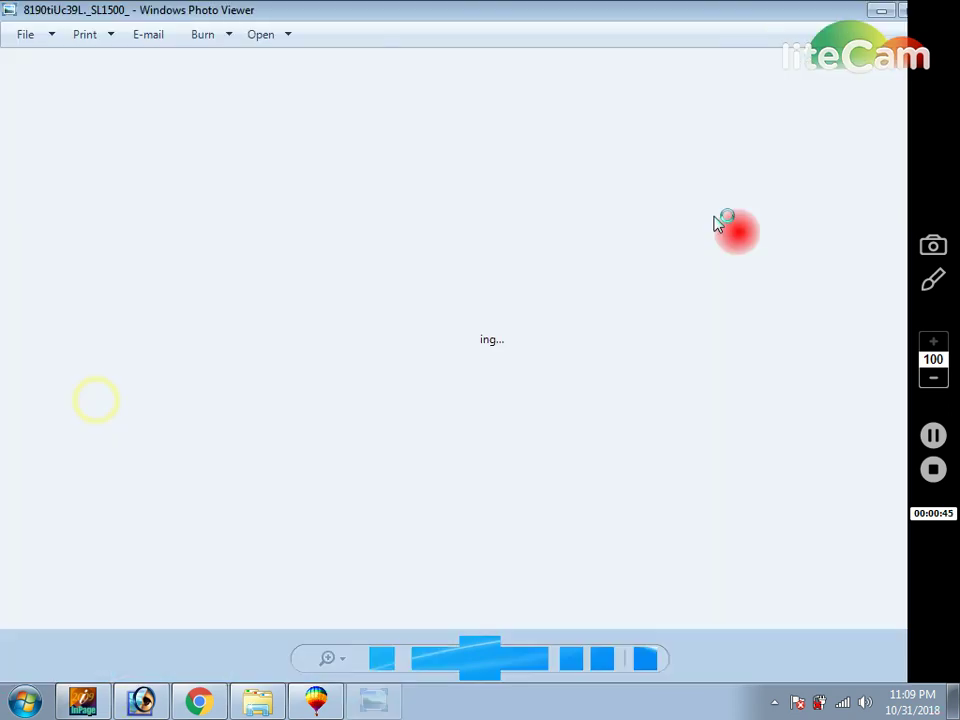
{"action": "scroll", "coordinate": [682, 179], "scroll_direction": "up", "scroll_amount": 1}
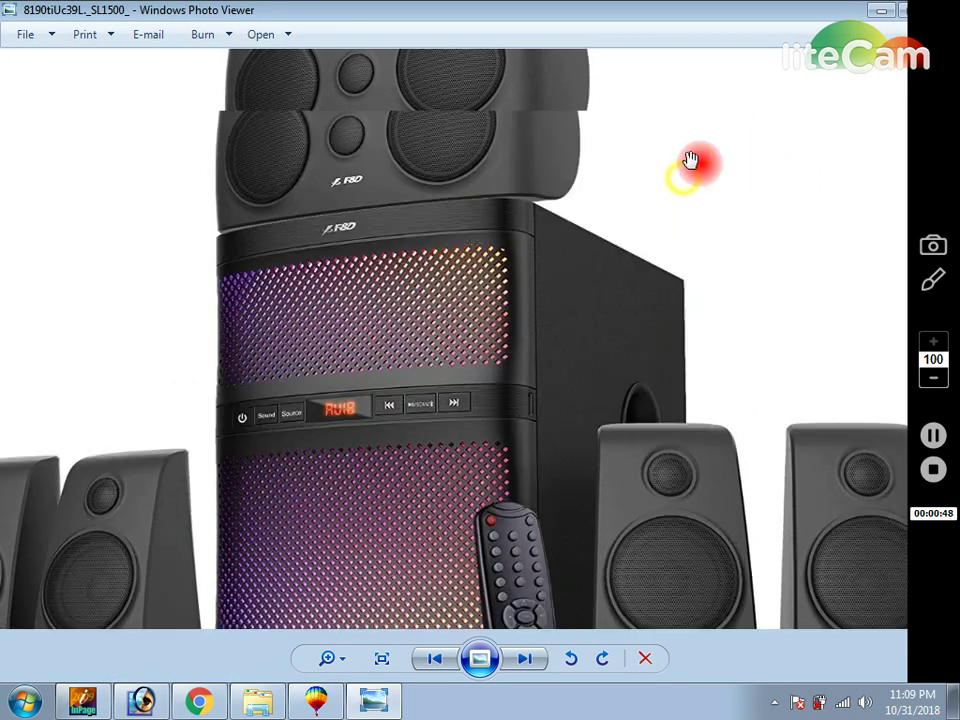
{"action": "left_click", "coordinate": [880, 10]}
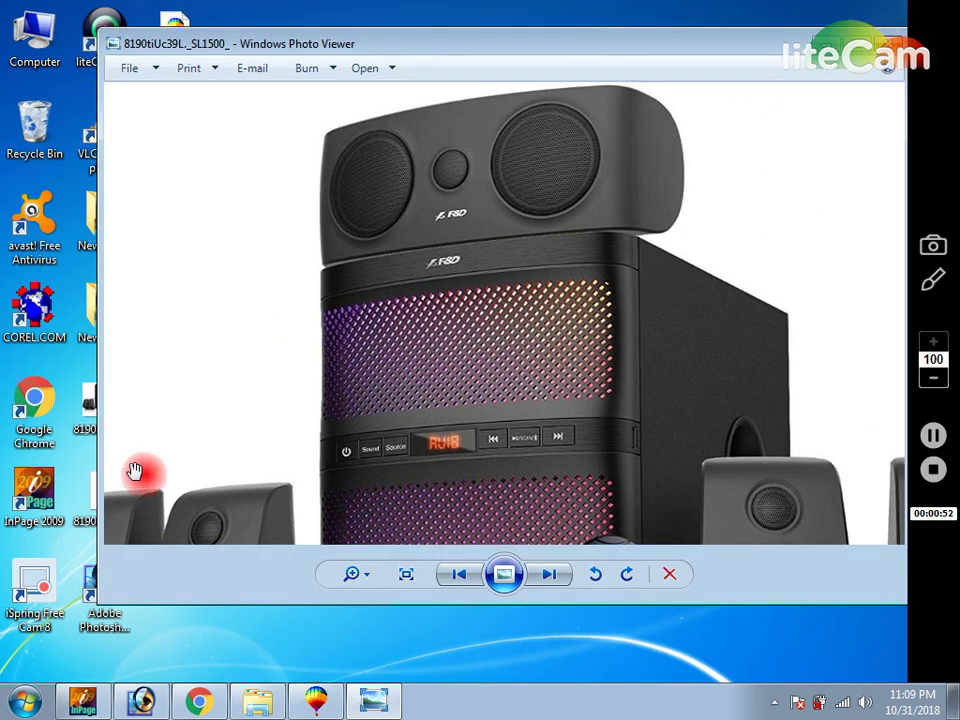
{"action": "left_click", "coordinate": [884, 43]}
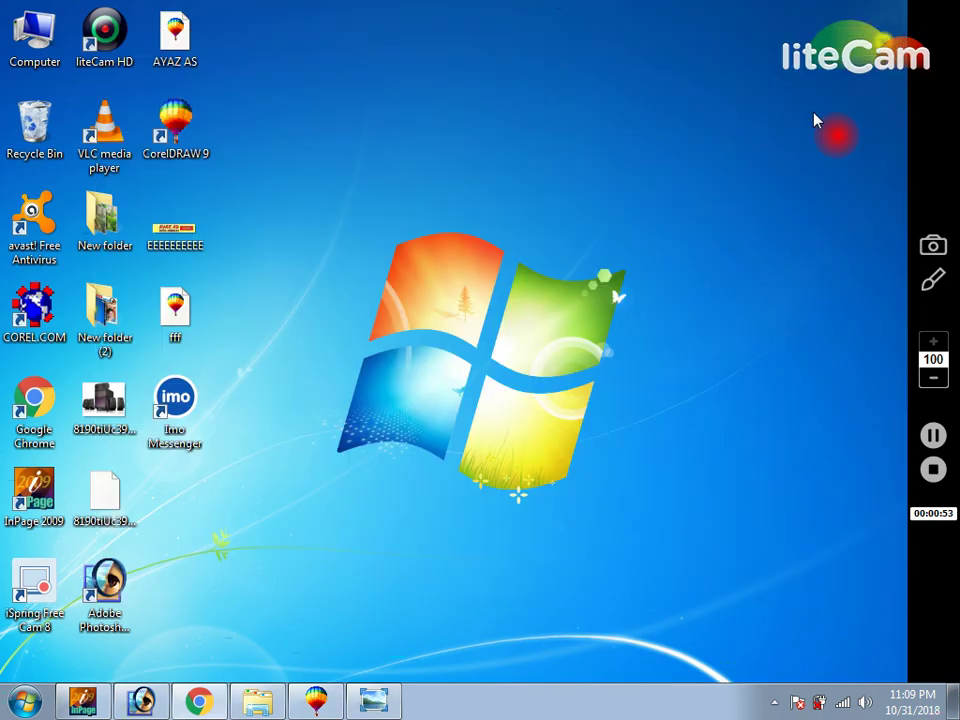
Step: Drag 8190tiUc39L._SL1500_.jpg into Photoshop and enlarge its document window
{"action": "left_click_drag", "start_coordinate": [98, 400], "coordinate": [140, 706]}
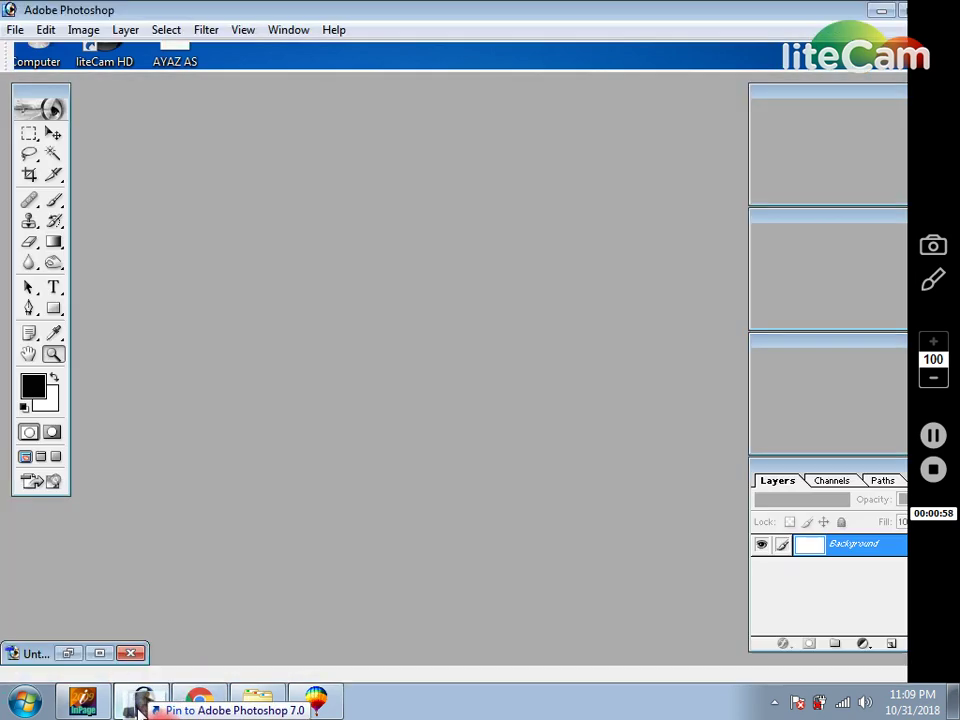
{"action": "left_click_drag", "start_coordinate": [140, 706], "coordinate": [135, 463]}
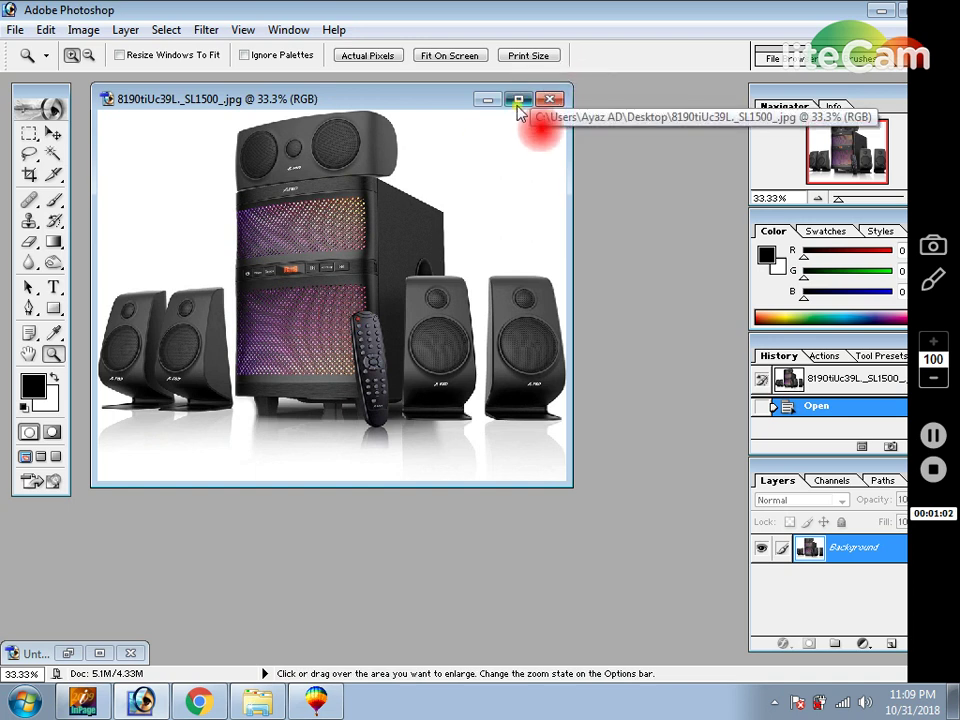
{"action": "left_click", "coordinate": [519, 99]}
{"action": "left_click", "coordinate": [377, 392]}
Step: Fit the whole speaker photo in the window using Fit on Screen
{"action": "right_click", "coordinate": [407, 334]}
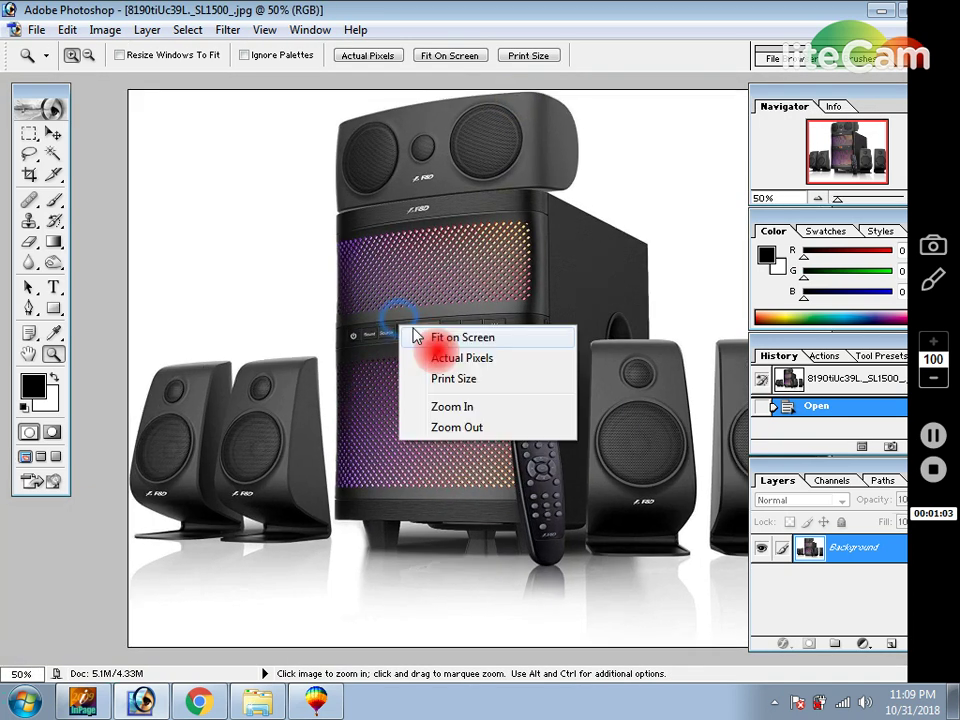
{"action": "left_click", "coordinate": [440, 337]}
{"action": "left_click", "coordinate": [420, 332]}
{"action": "right_click", "coordinate": [418, 318]}
{"action": "left_click", "coordinate": [430, 328]}
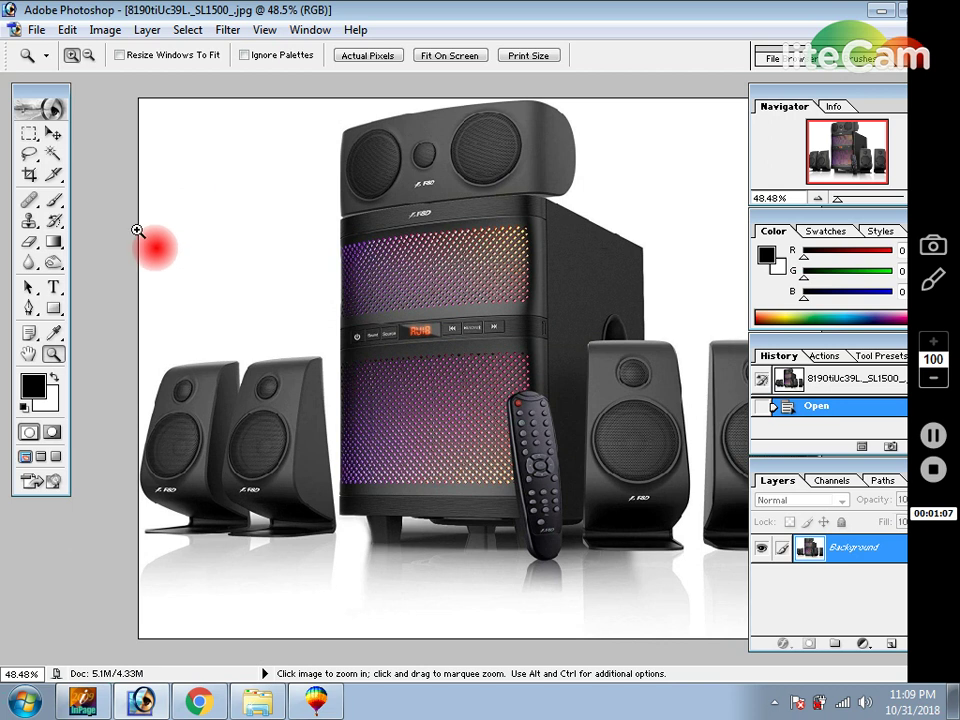
{"action": "right_click", "coordinate": [208, 189]}
{"action": "left_click", "coordinate": [226, 206]}
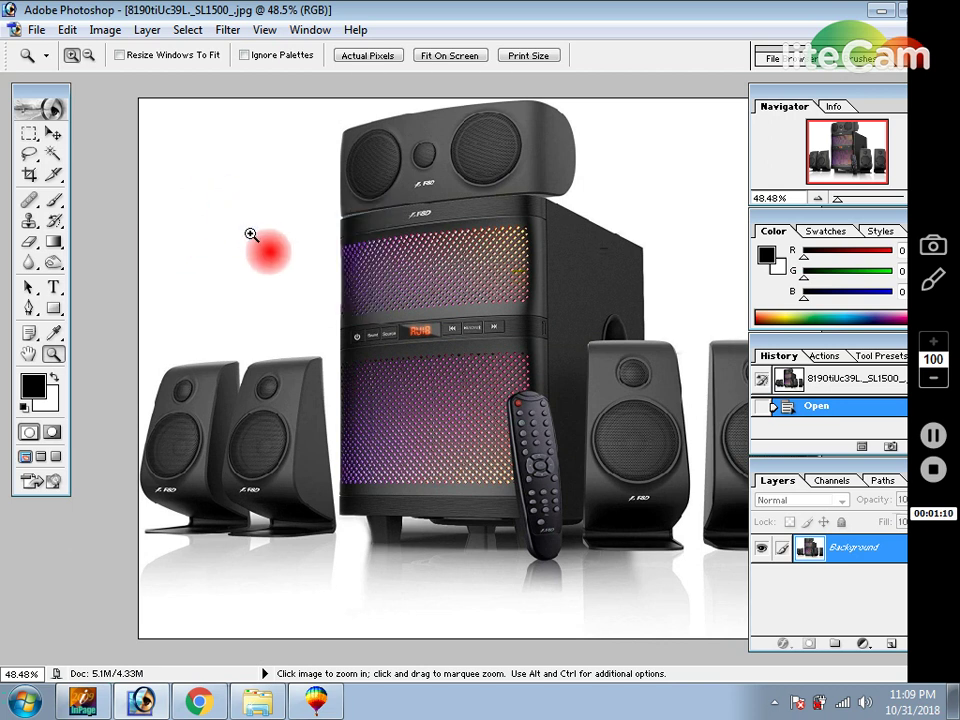
{"action": "right_click", "coordinate": [251, 234]}
{"action": "left_click", "coordinate": [258, 248]}
{"action": "right_click", "coordinate": [272, 248]}
{"action": "left_click", "coordinate": [290, 259]}
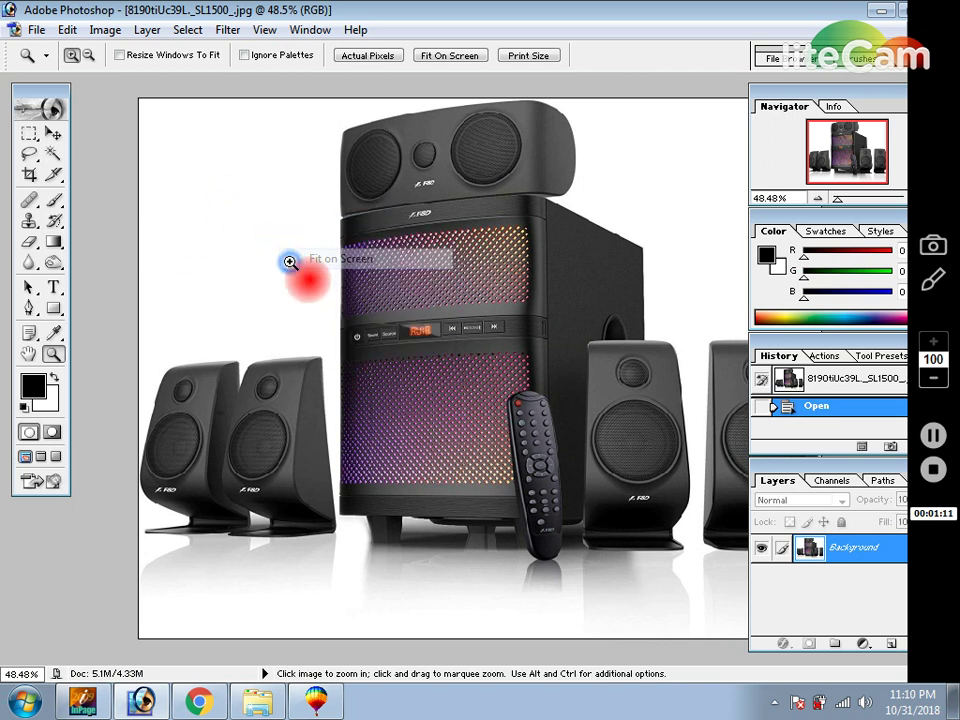
{"action": "right_click", "coordinate": [281, 257]}
{"action": "left_click", "coordinate": [300, 267]}
{"action": "right_click", "coordinate": [277, 220]}
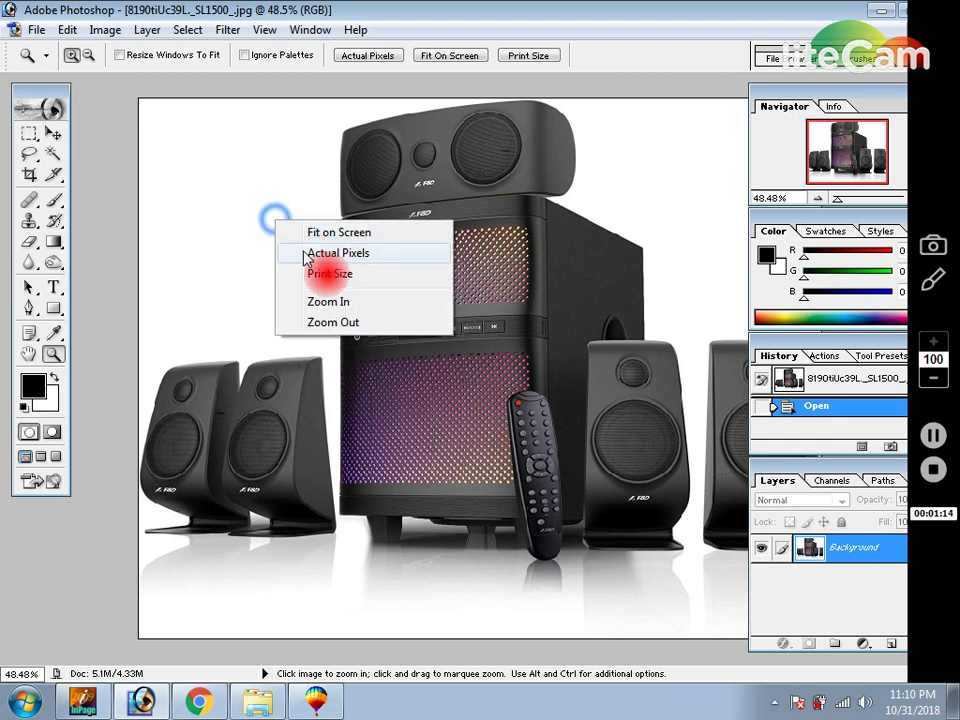
{"action": "left_click", "coordinate": [305, 258]}
{"action": "right_click", "coordinate": [306, 229]}
{"action": "left_click", "coordinate": [300, 254]}
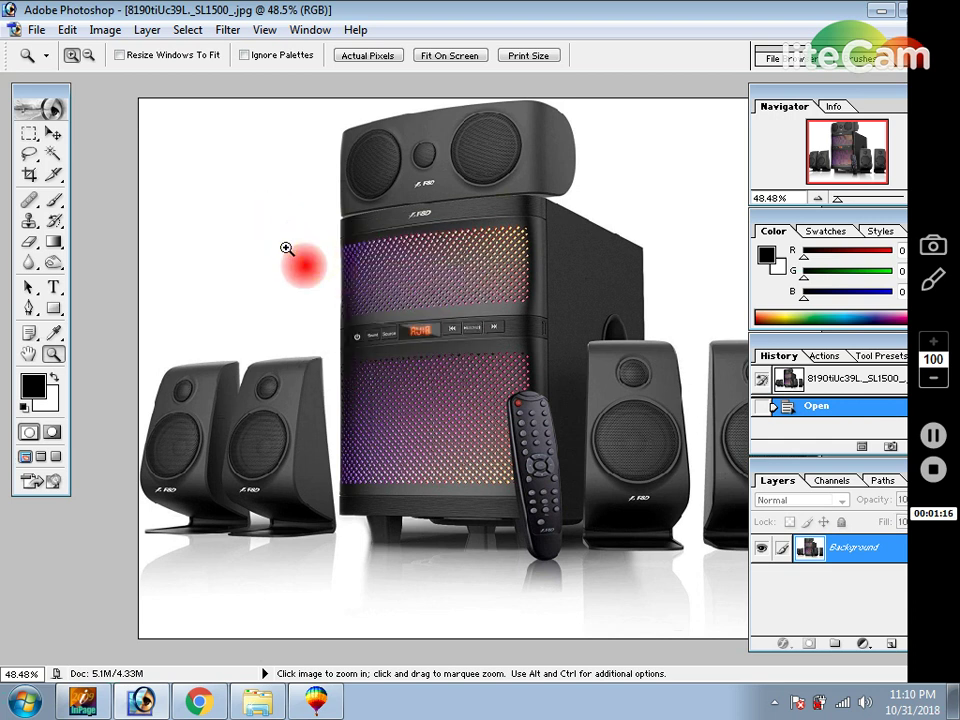
Step: Magic Wand the white backdrop, excluding speaker and remote shadows, then clear and deselect it
{"action": "left_click", "coordinate": [53, 155]}
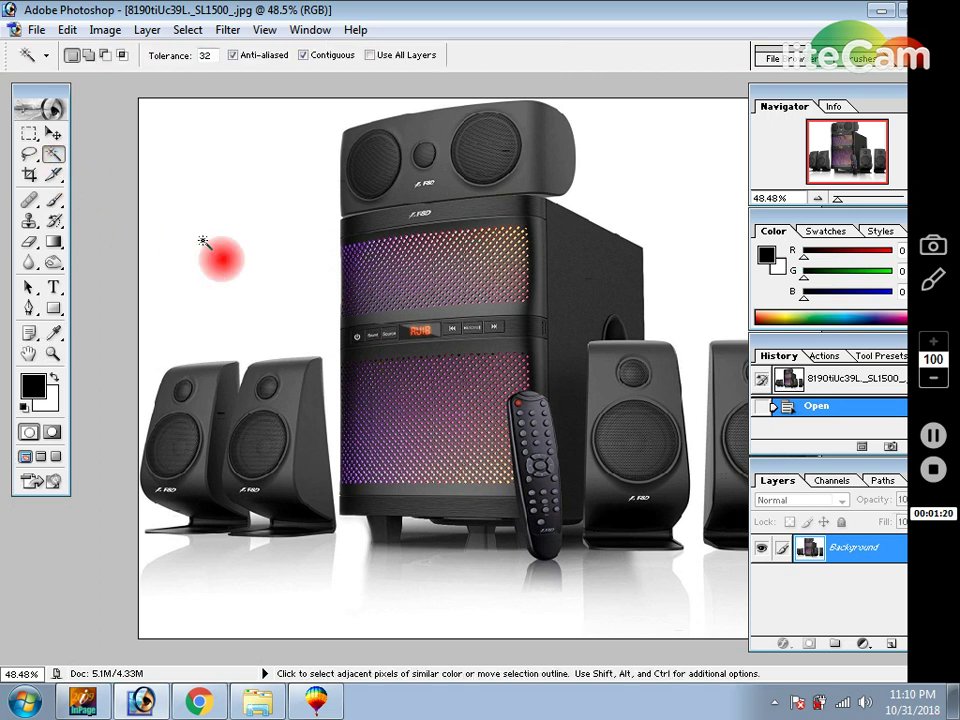
{"action": "left_click", "coordinate": [203, 242]}
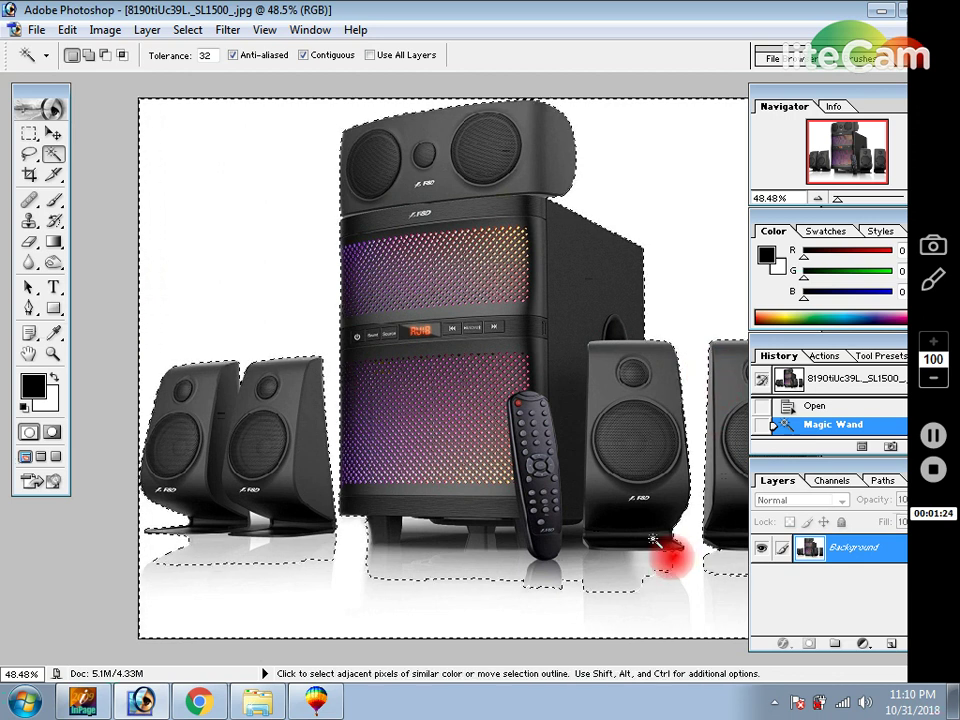
{"action": "left_click", "coordinate": [720, 570], "text": "shift"}
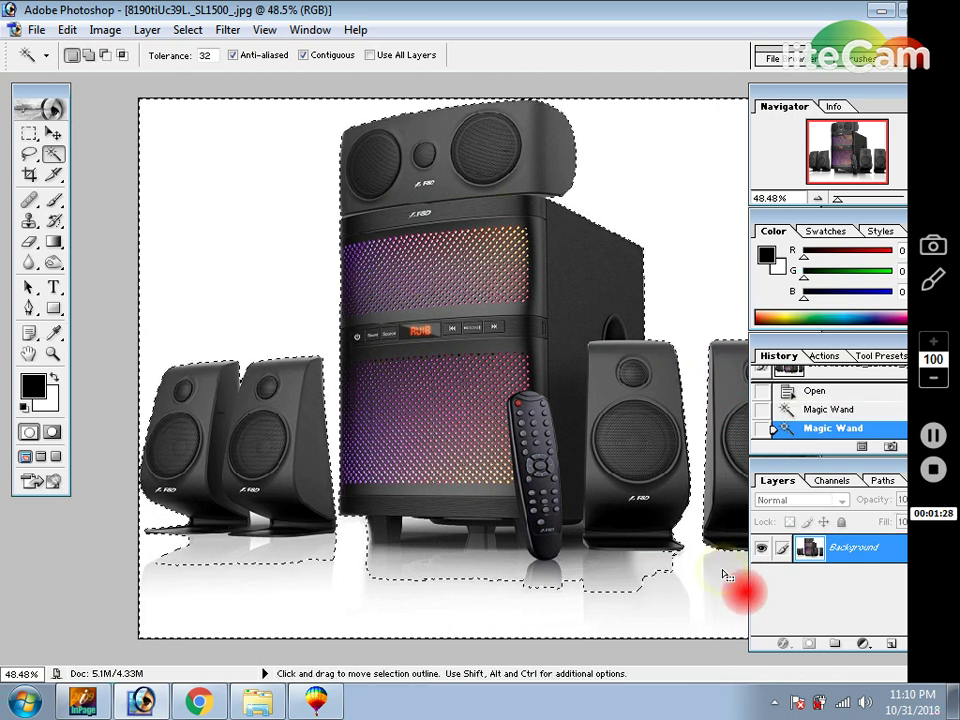
{"action": "key", "text": "Tab"}
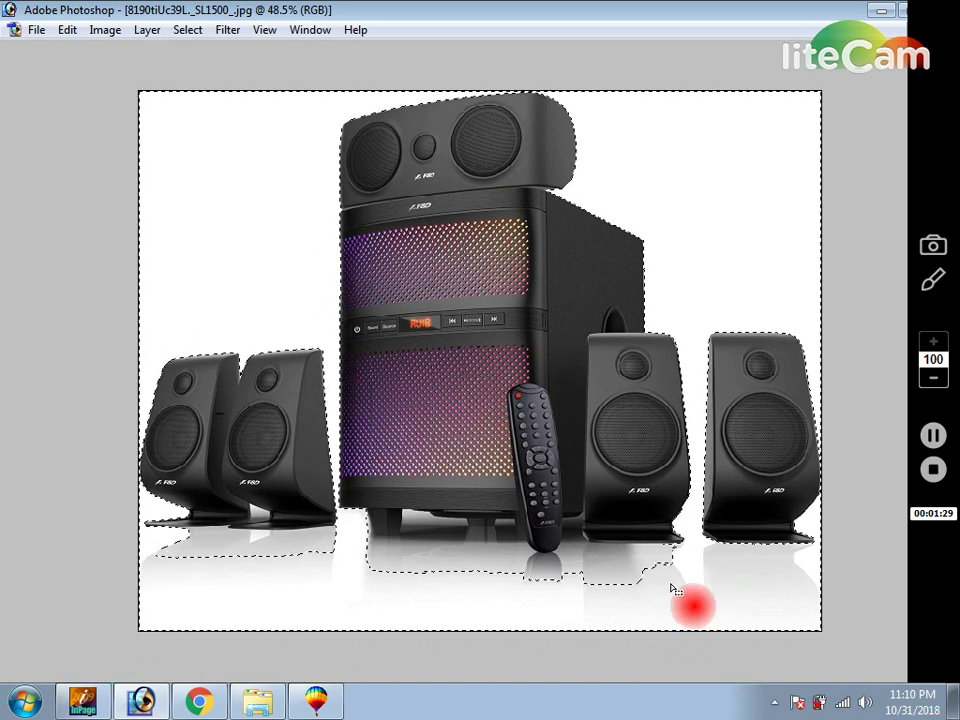
{"action": "left_click", "coordinate": [525, 572], "text": "alt"}
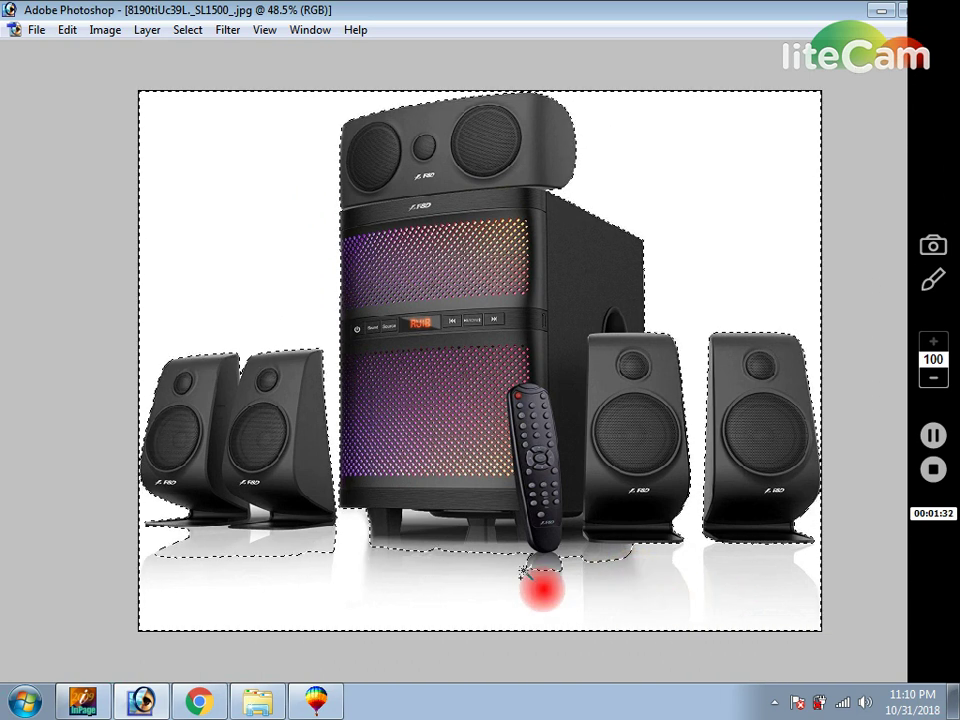
{"action": "left_click", "coordinate": [272, 548], "text": "alt"}
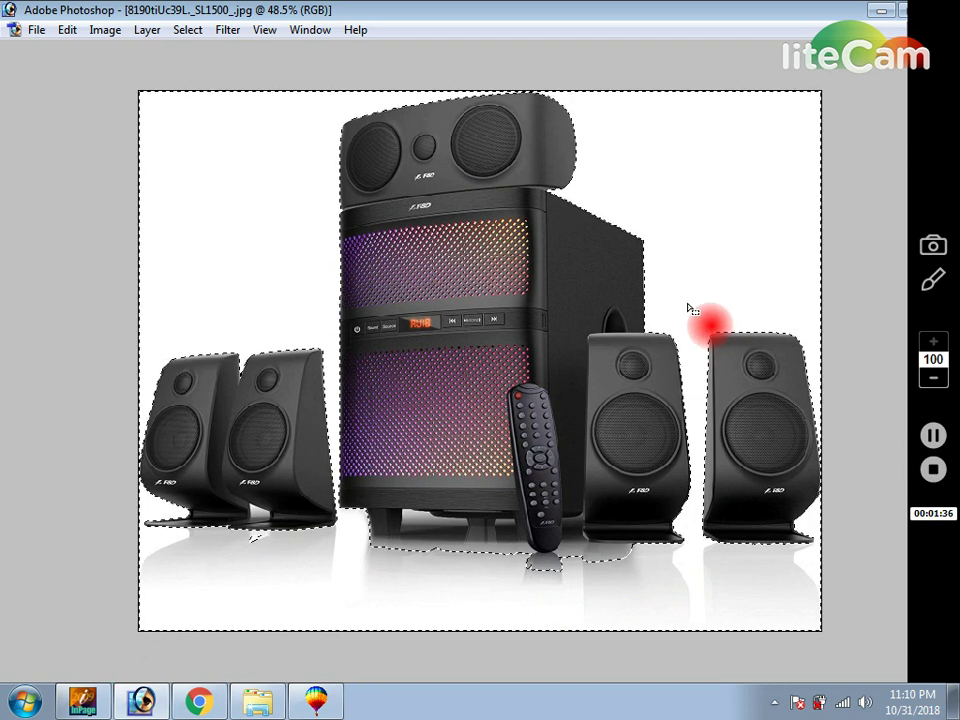
{"action": "key", "text": "ctrl+d"}
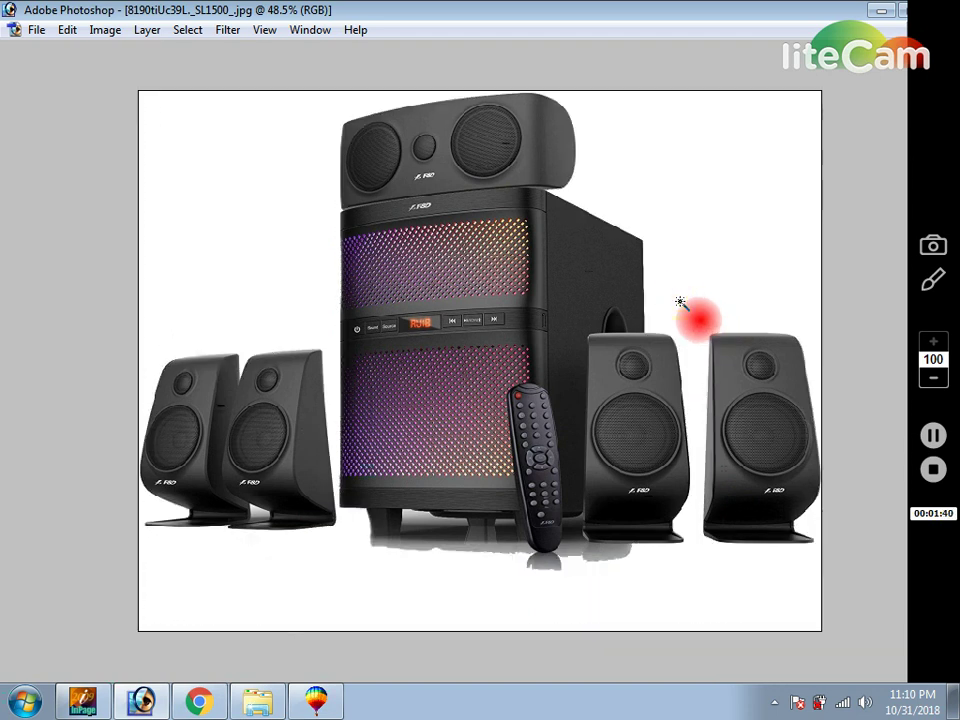
{"action": "key", "text": "Tab"}
{"action": "left_click", "coordinate": [29, 134]}
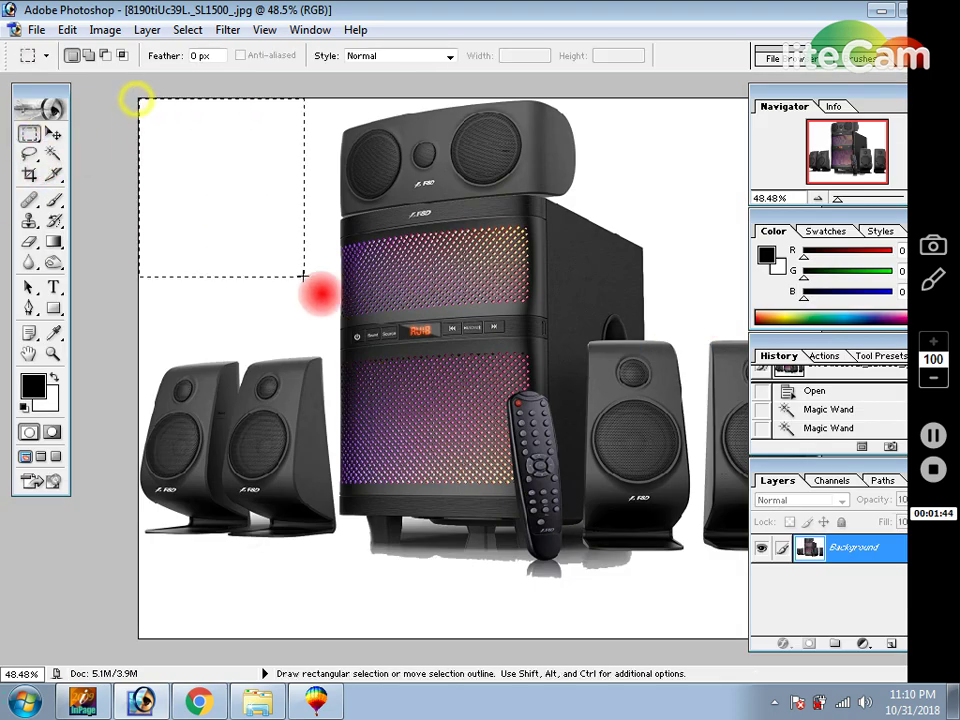
Step: Drag a rectangular marquee over the entire canvas, corner to corner
{"action": "left_click_drag", "start_coordinate": [137, 99], "coordinate": [846, 658]}
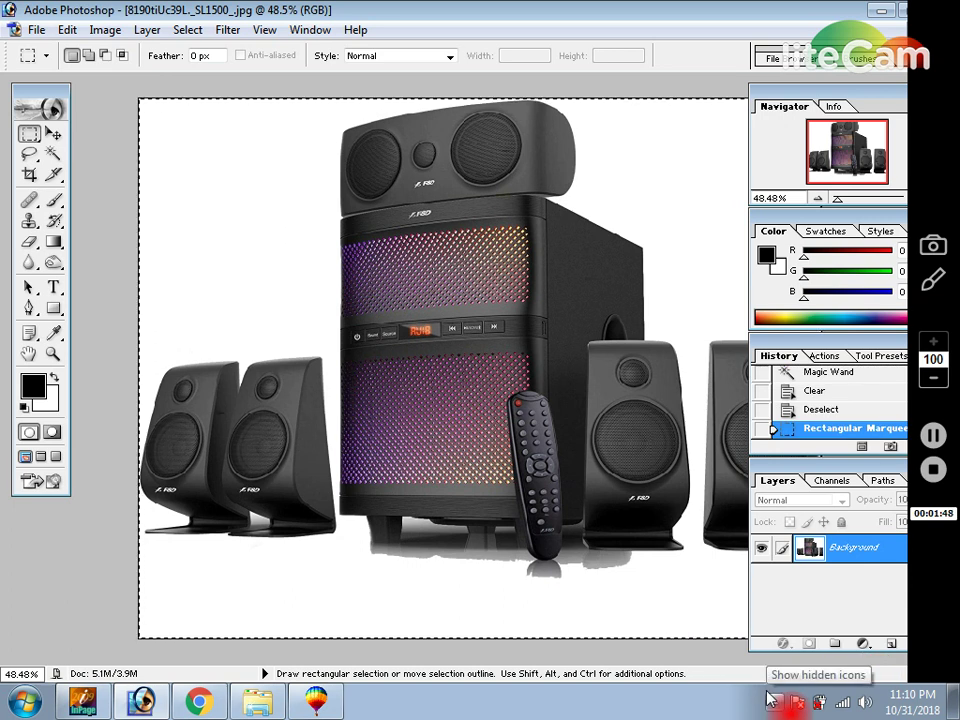
Step: Paste the picture as Layer 1 and drag the Background layer to the trash
{"action": "key", "text": "v"}
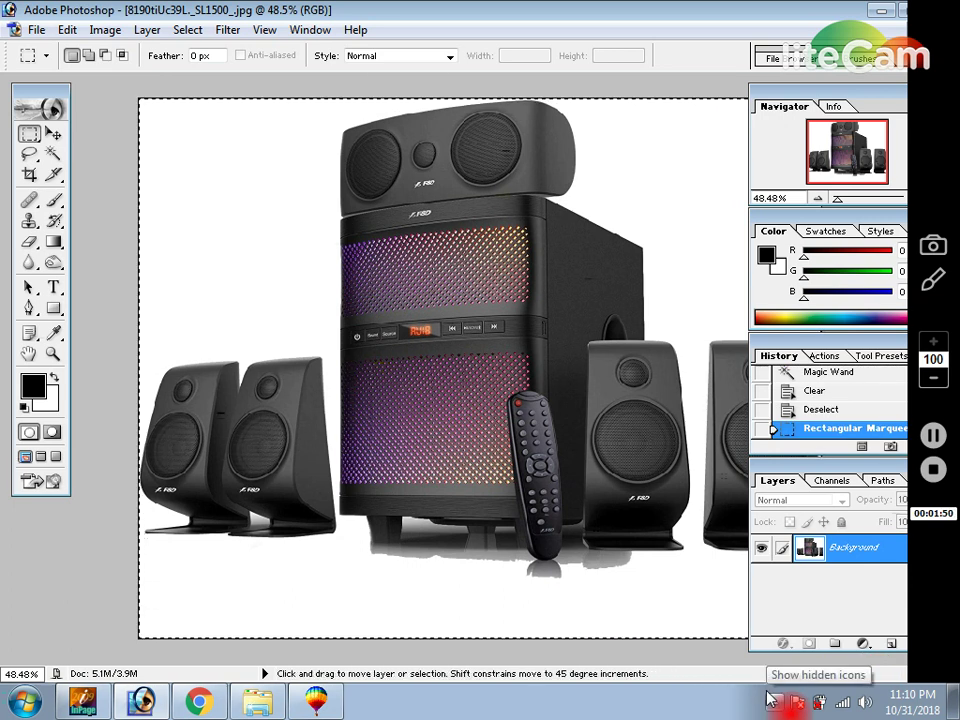
{"action": "key", "text": "ctrl+v"}
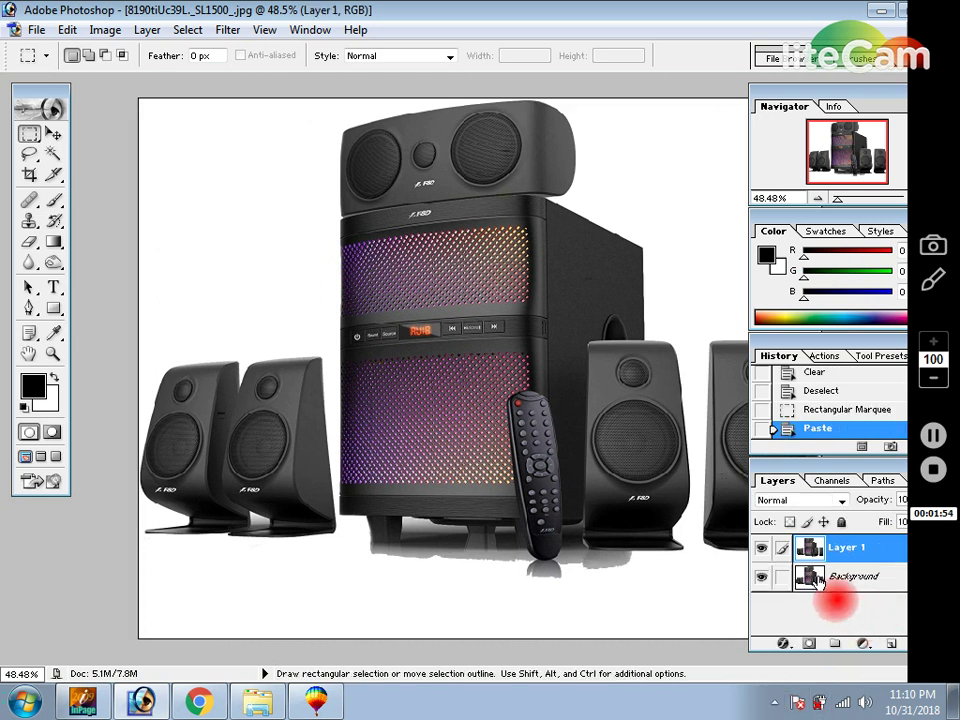
{"action": "mouse_move", "coordinate": [815, 580]}
{"action": "left_mouse_down"}
{"action": "mouse_move", "coordinate": [912, 643]}
{"action": "mouse_move", "coordinate": [910, 655]}
{"action": "left_mouse_up"}
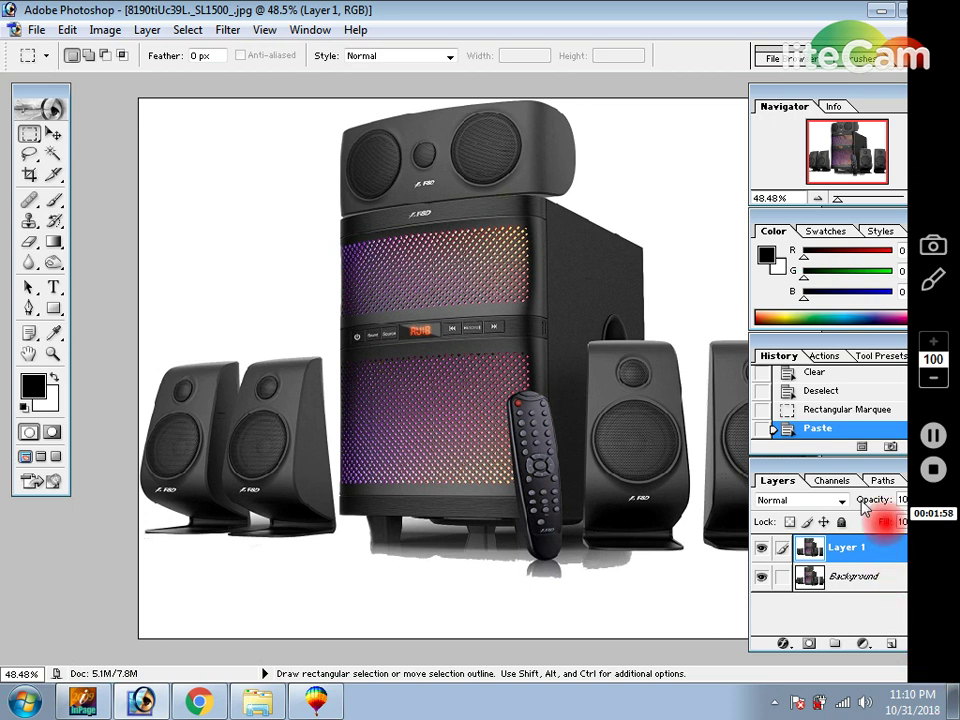
{"action": "left_click_drag", "start_coordinate": [857, 468], "coordinate": [780, 480]}
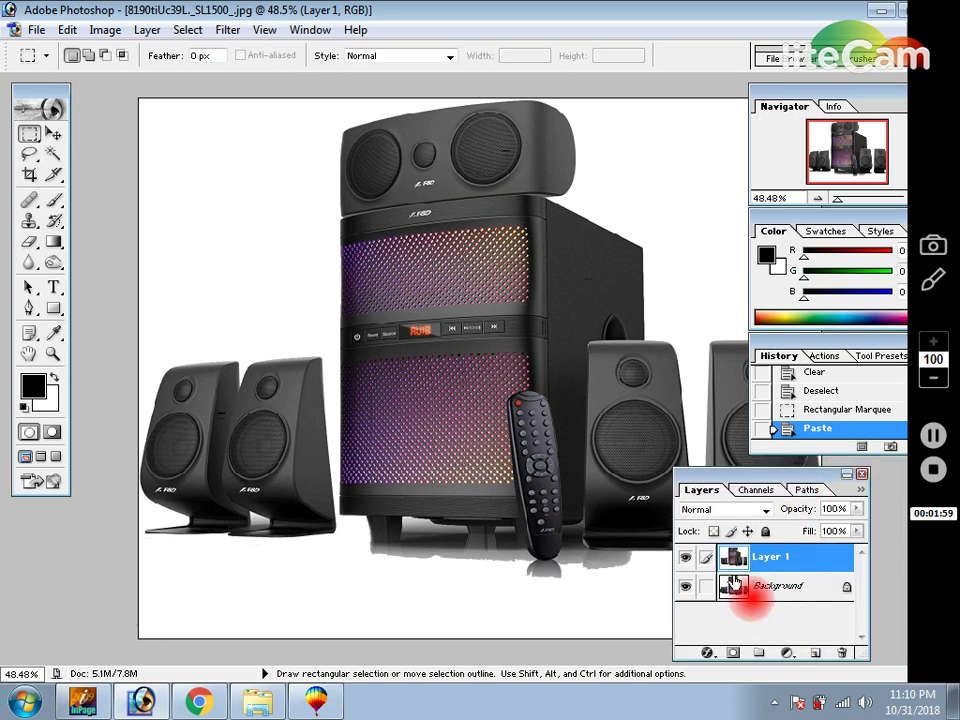
{"action": "left_click_drag", "start_coordinate": [735, 583], "coordinate": [840, 654]}
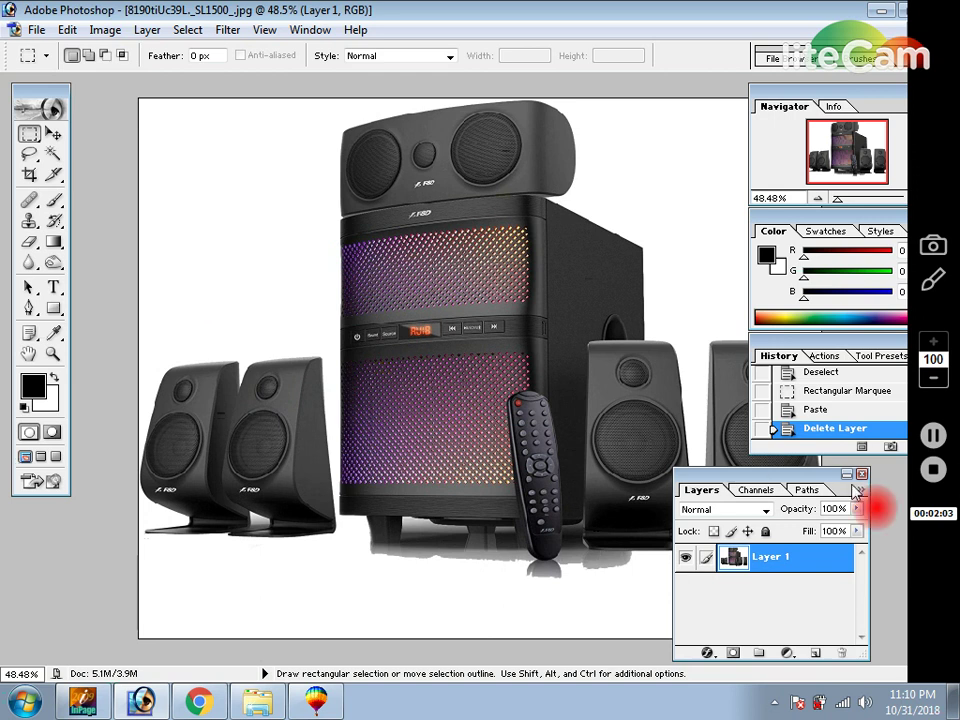
{"action": "left_click_drag", "start_coordinate": [832, 476], "coordinate": [859, 466]}
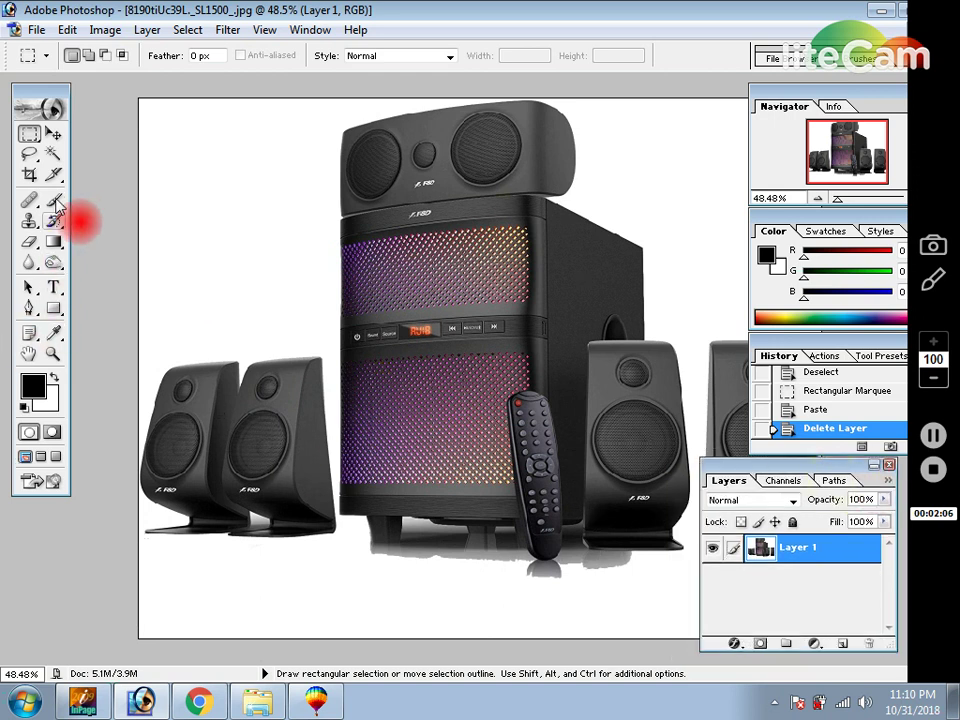
Step: Magic Wand the remaining white area, delete it to transparency, and deselect
{"action": "left_click", "coordinate": [53, 154]}
{"action": "left_click", "coordinate": [212, 226]}
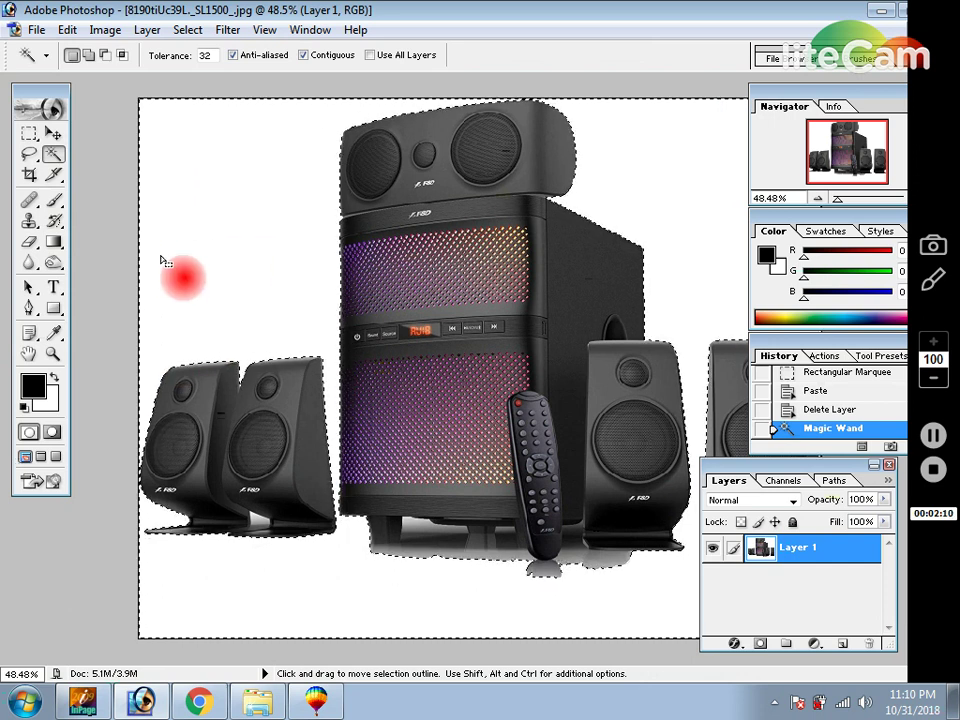
{"action": "key", "text": "Delete"}
{"action": "key", "text": "ctrl+d"}
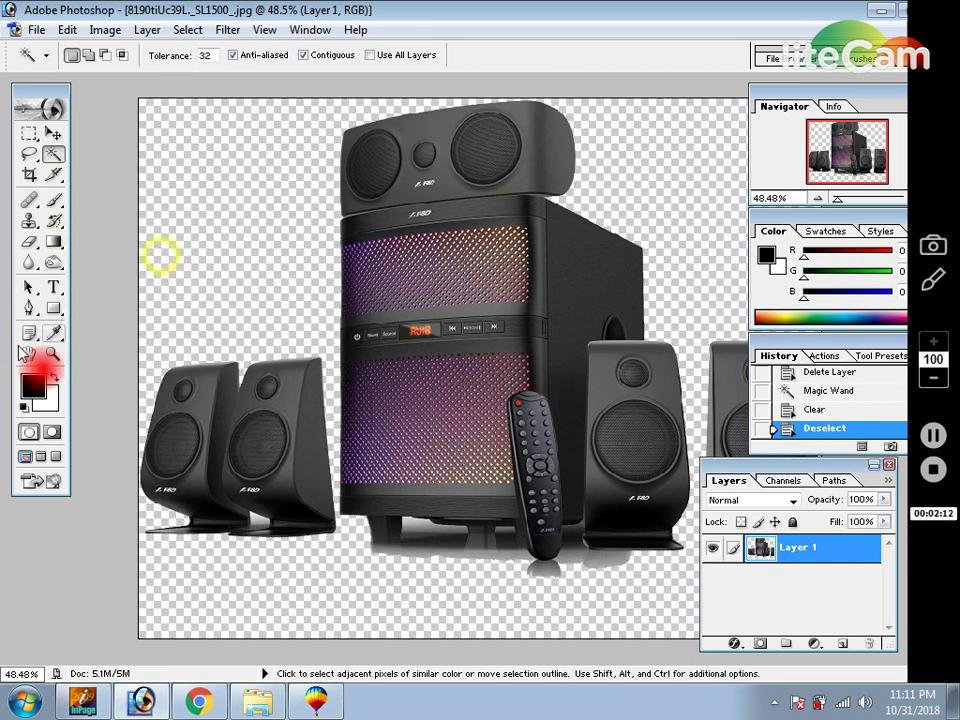
{"action": "left_click", "coordinate": [55, 334]}
{"action": "left_click", "coordinate": [53, 354]}
{"action": "right_click", "coordinate": [265, 247]}
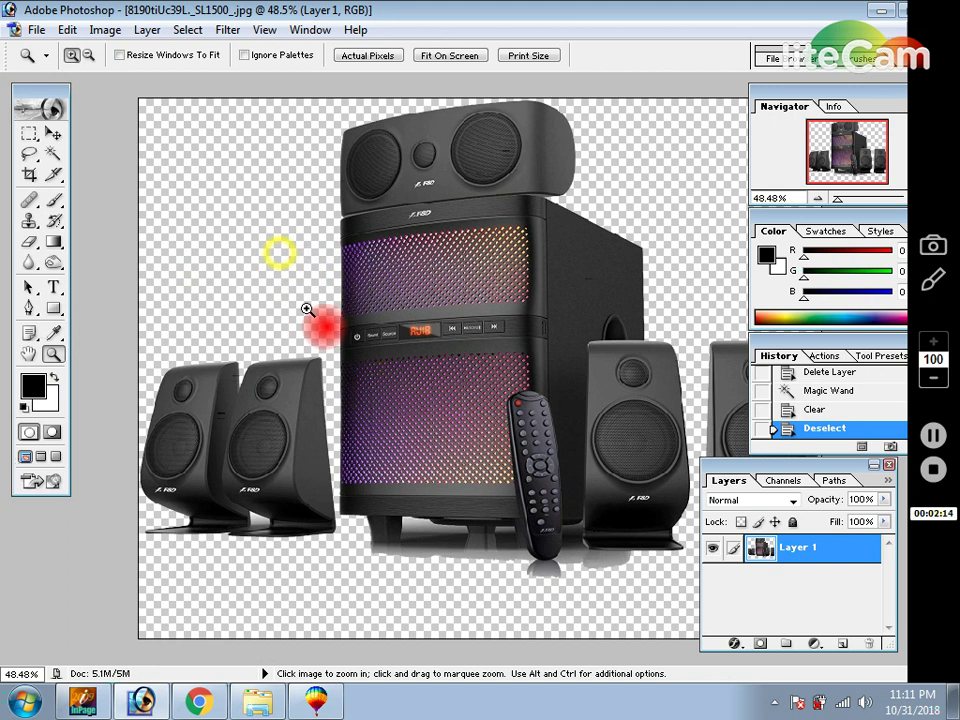
{"action": "right_click", "coordinate": [494, 212]}
{"action": "key", "text": "Escape"}
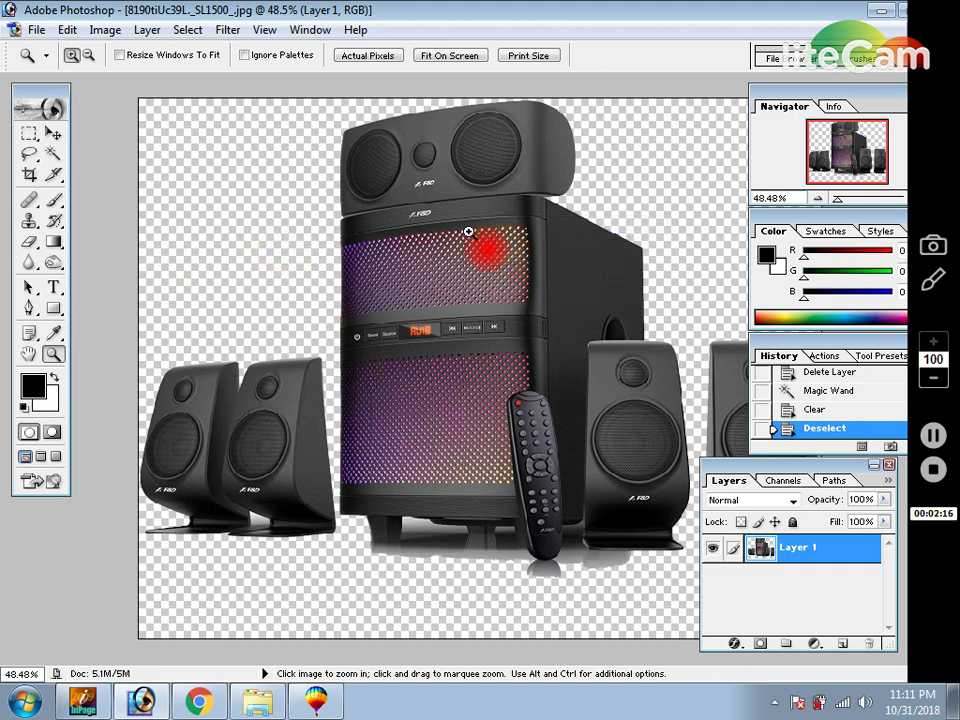
{"action": "right_click", "coordinate": [436, 315]}
{"action": "left_click", "coordinate": [469, 344]}
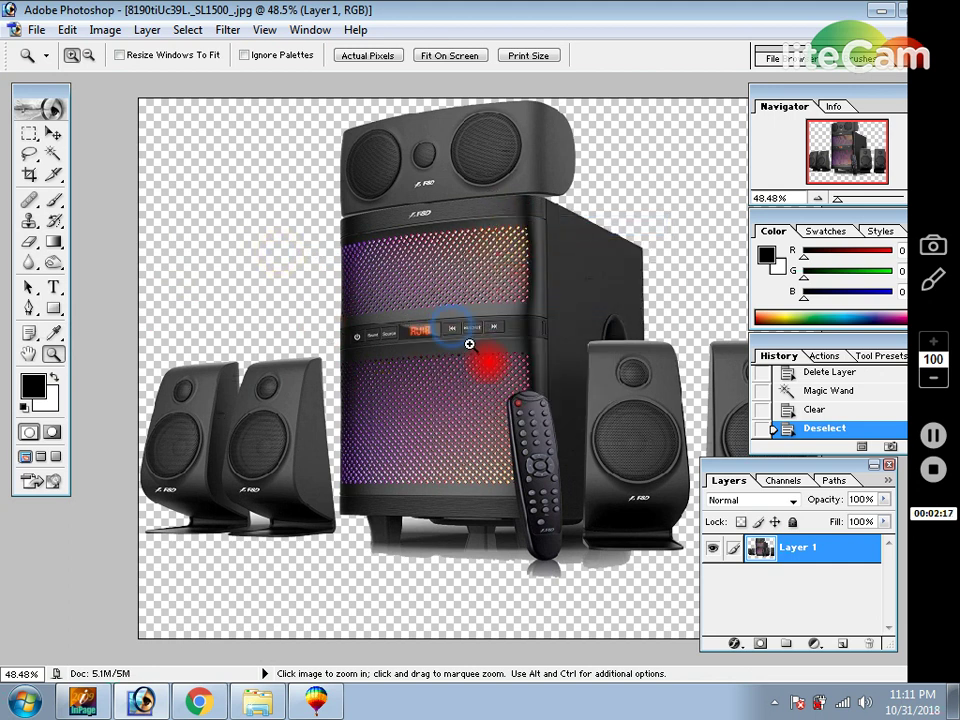
{"action": "right_click", "coordinate": [470, 316]}
{"action": "left_click", "coordinate": [497, 356]}
{"action": "right_click", "coordinate": [497, 360]}
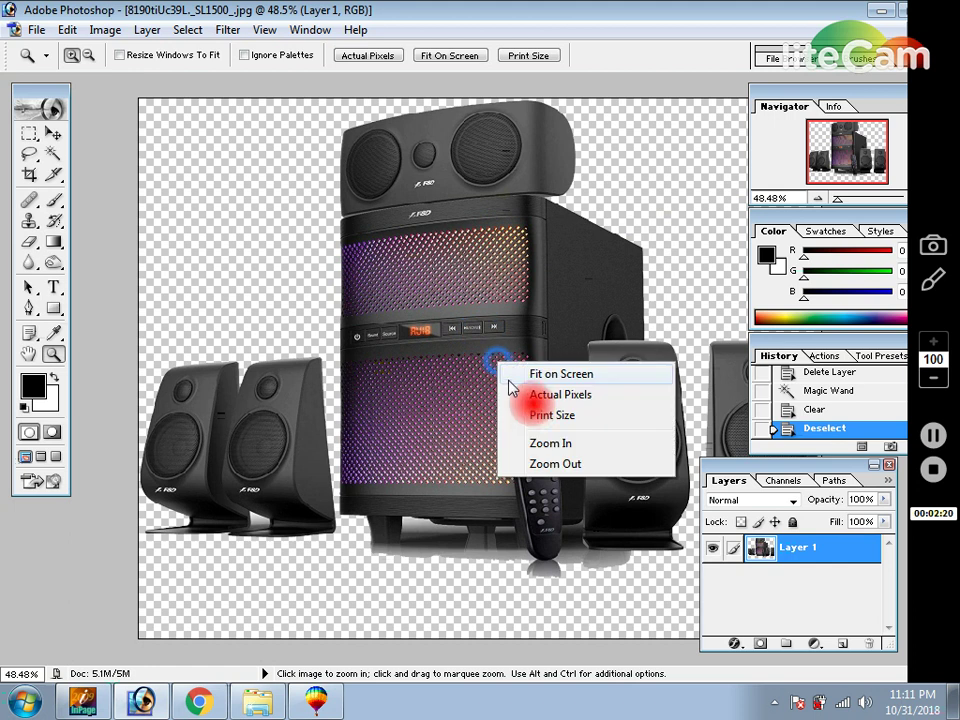
{"action": "left_click", "coordinate": [517, 389]}
{"action": "right_click", "coordinate": [479, 242]}
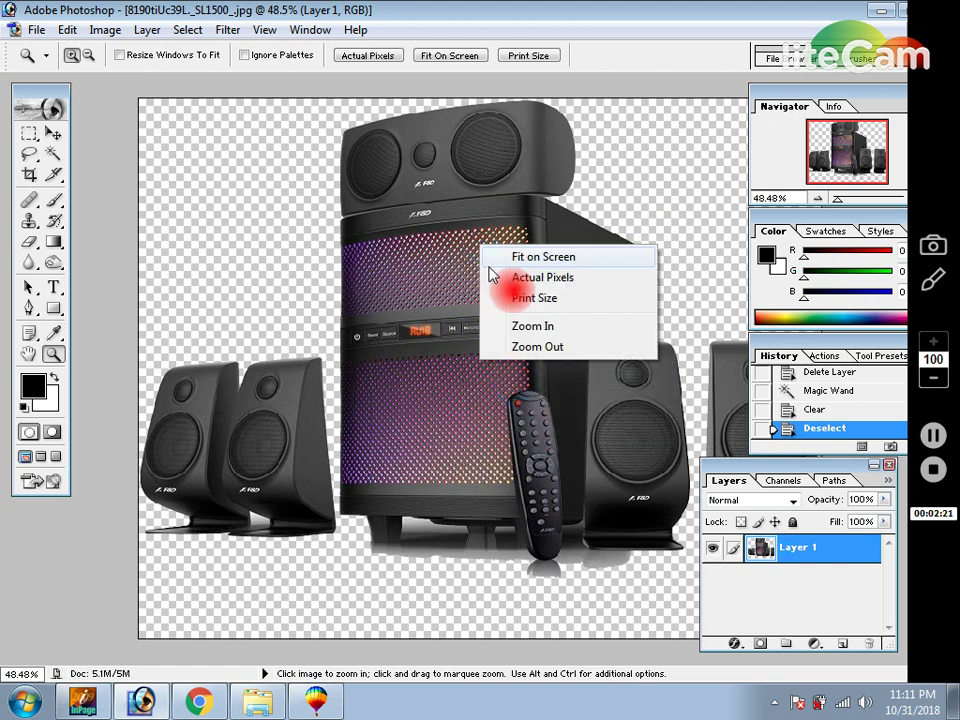
{"action": "left_click", "coordinate": [488, 262]}
{"action": "right_click", "coordinate": [495, 264]}
{"action": "left_click", "coordinate": [499, 274]}
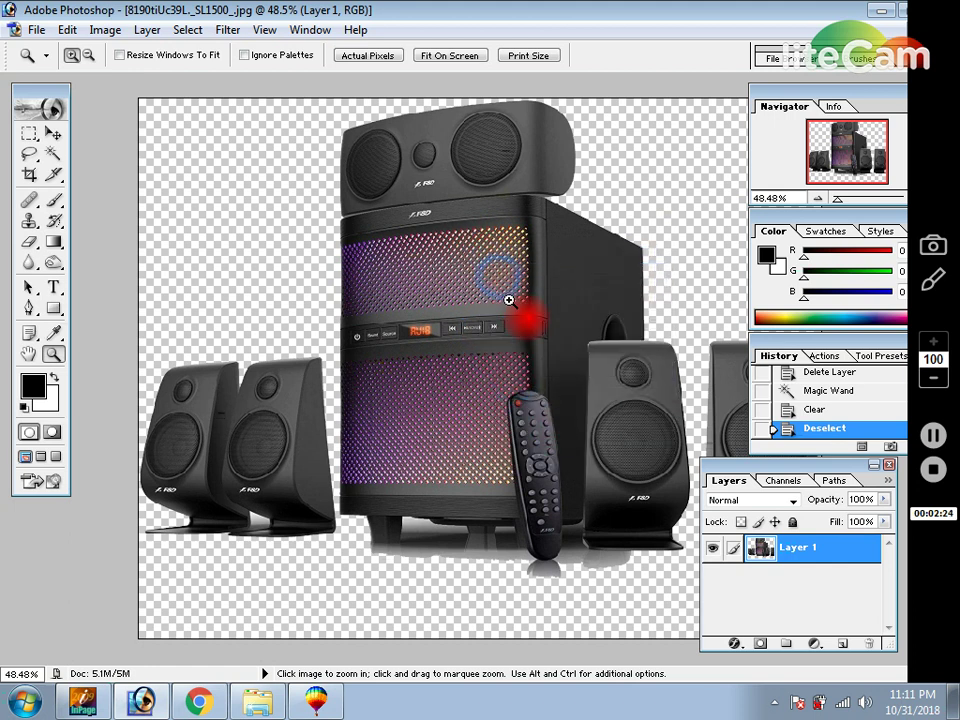
{"action": "right_click", "coordinate": [510, 304]}
{"action": "left_click", "coordinate": [515, 316]}
{"action": "right_click", "coordinate": [489, 193]}
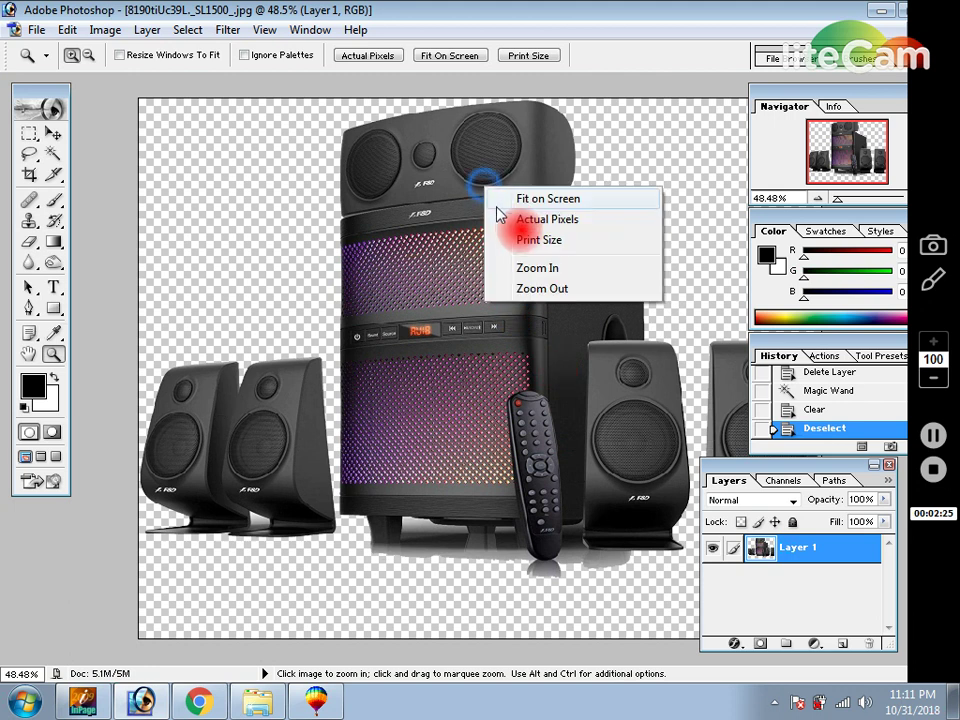
{"action": "left_click", "coordinate": [512, 216]}
{"action": "right_click", "coordinate": [500, 214]}
{"action": "left_click", "coordinate": [510, 224]}
{"action": "right_click", "coordinate": [499, 208]}
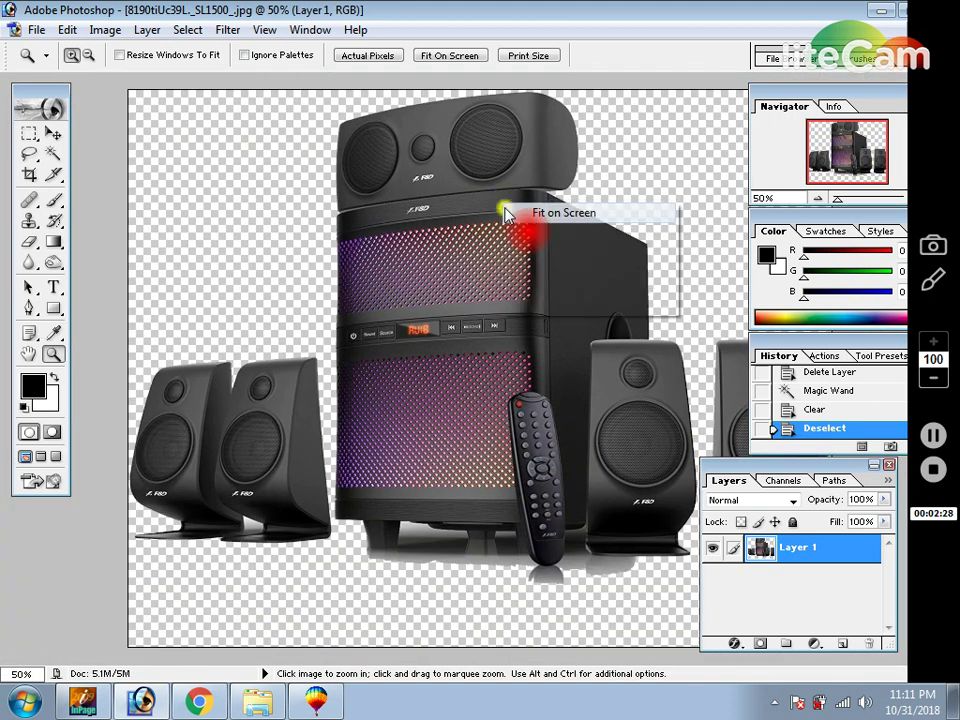
{"action": "left_click", "coordinate": [508, 214]}
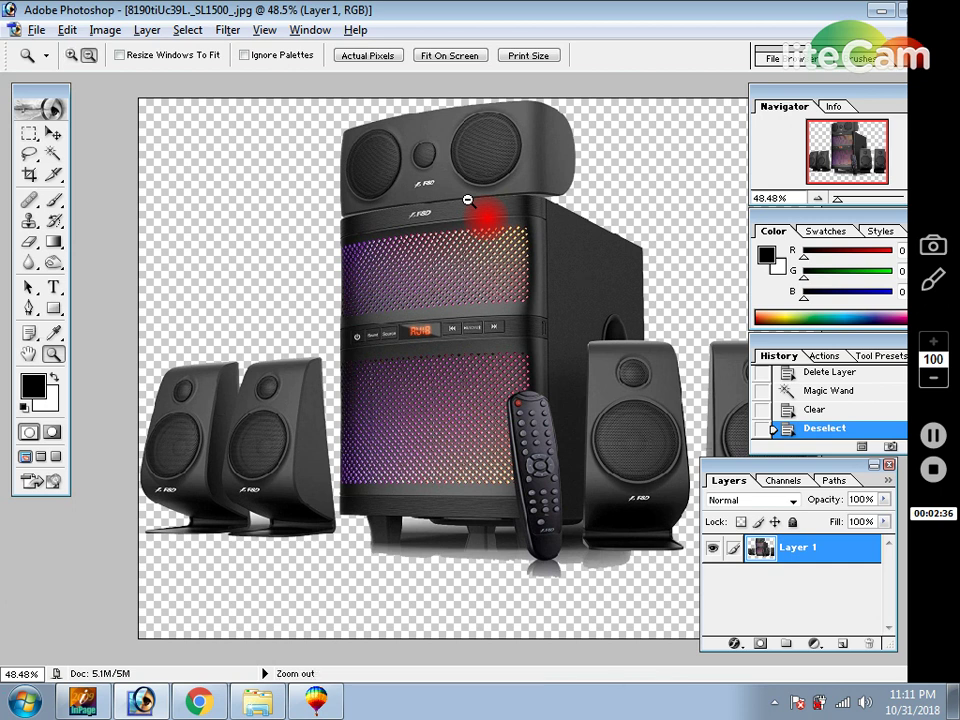
{"action": "key", "text": "alt+i"}
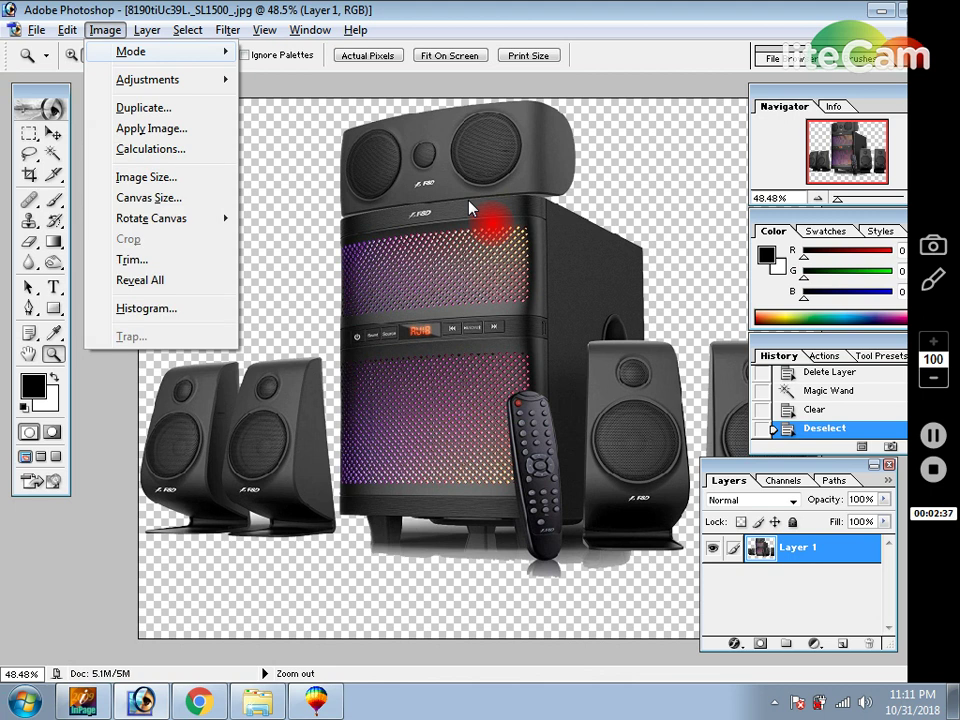
Step: Apply Selective Color on Blacks with Black +14% and Yellow -1%
{"action": "key", "text": "a"}
{"action": "key", "text": "s"}
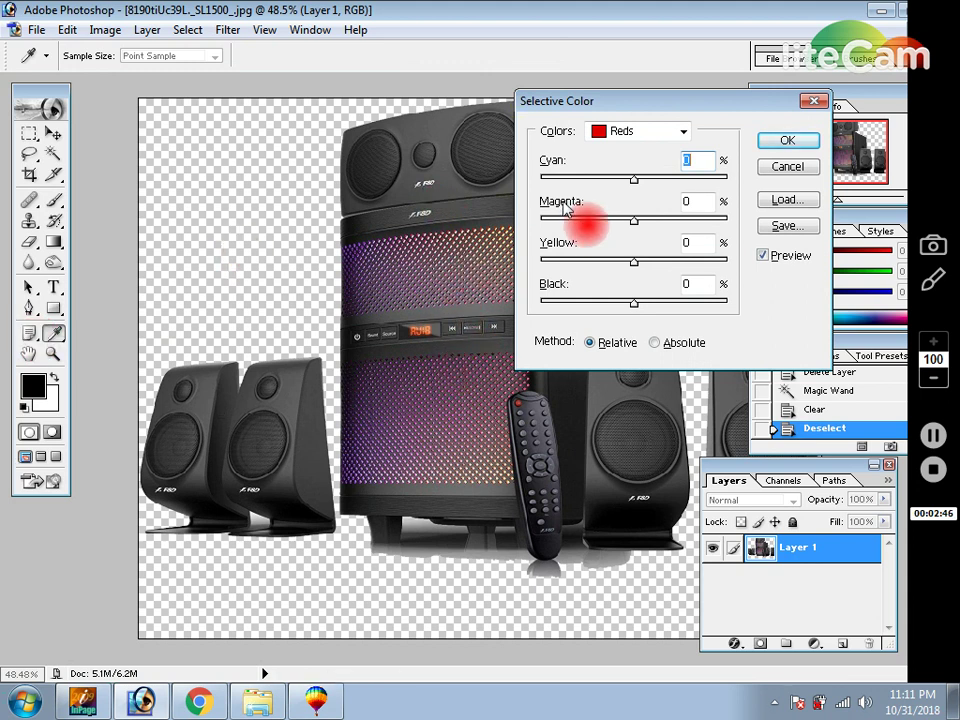
{"action": "left_click", "coordinate": [634, 132]}
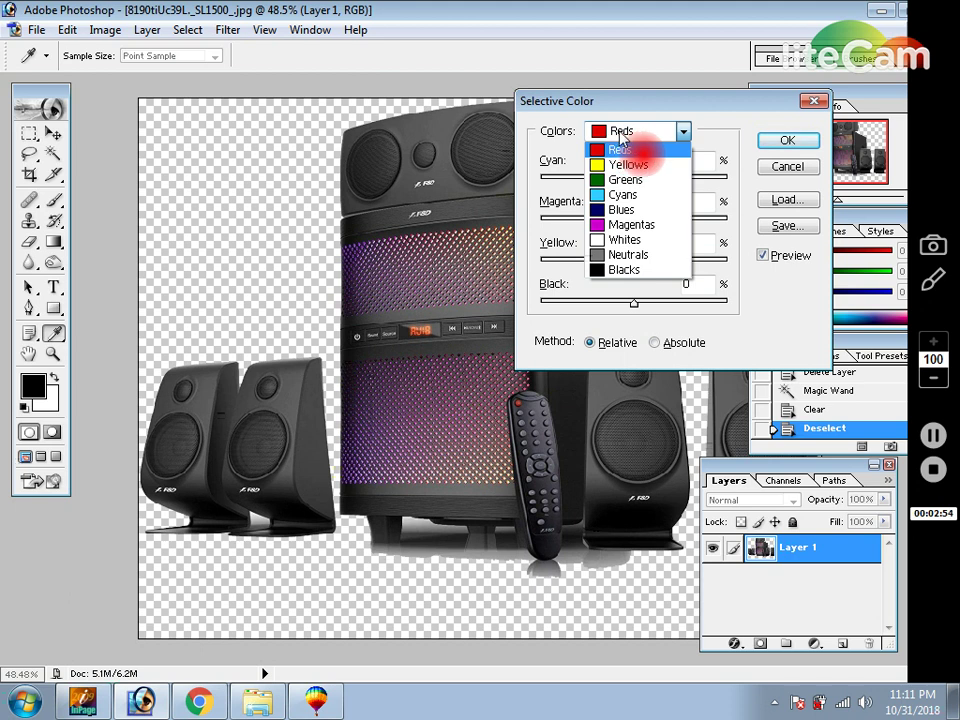
{"action": "left_click", "coordinate": [614, 269]}
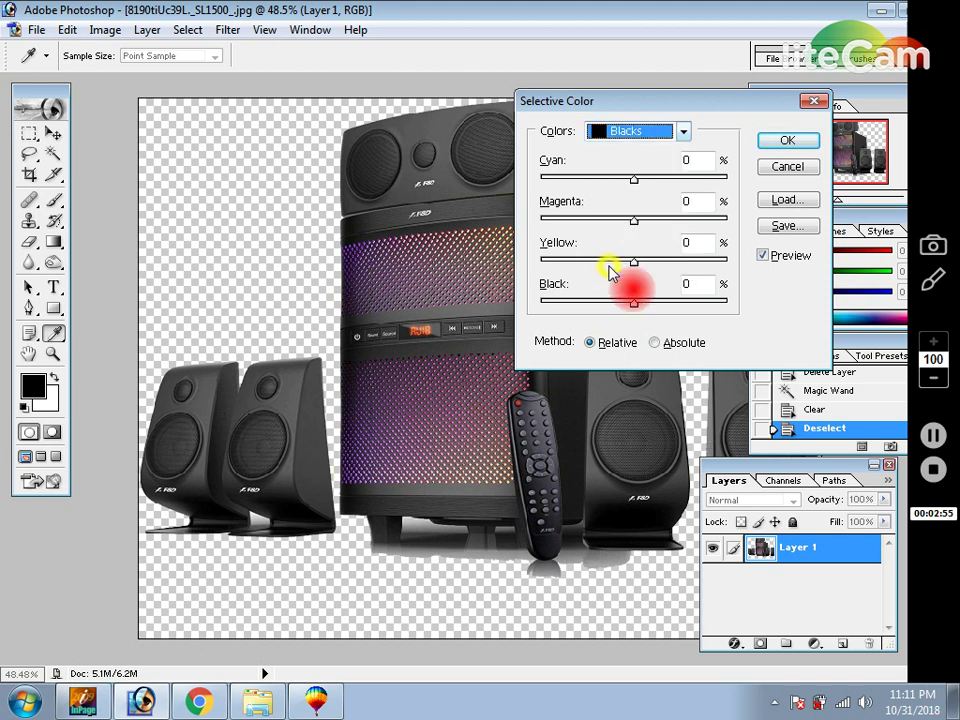
{"action": "mouse_move", "coordinate": [633, 305]}
{"action": "left_mouse_down"}
{"action": "mouse_move", "coordinate": [655, 310]}
{"action": "mouse_move", "coordinate": [634, 314]}
{"action": "left_mouse_up"}
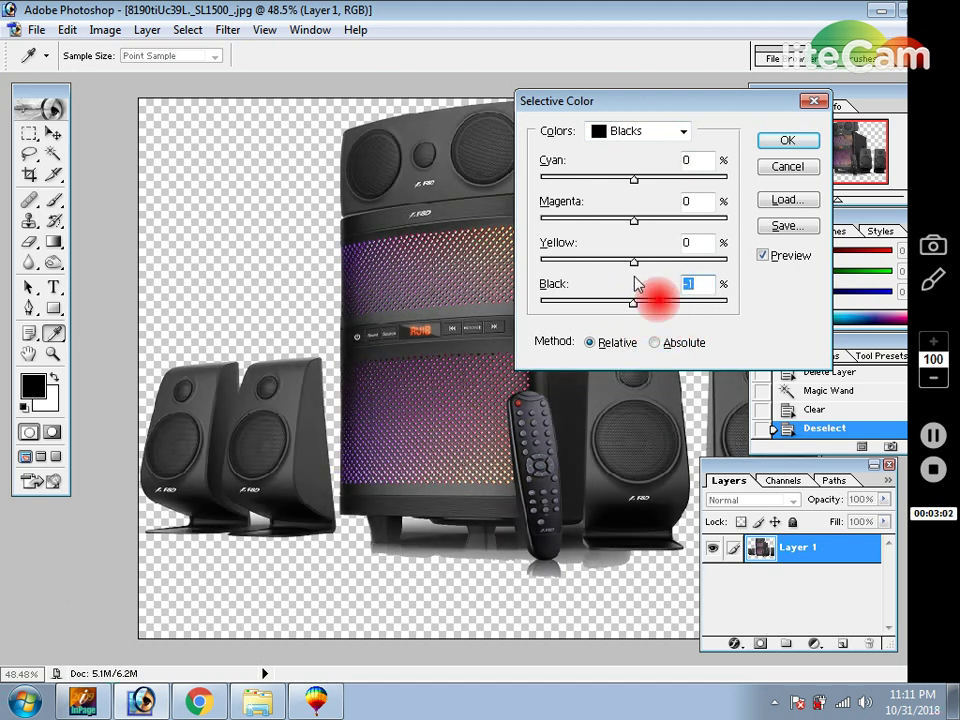
{"action": "mouse_move", "coordinate": [648, 274]}
{"action": "left_mouse_down"}
{"action": "mouse_move", "coordinate": [611, 276]}
{"action": "mouse_move", "coordinate": [649, 269]}
{"action": "mouse_move", "coordinate": [648, 309]}
{"action": "left_mouse_up"}
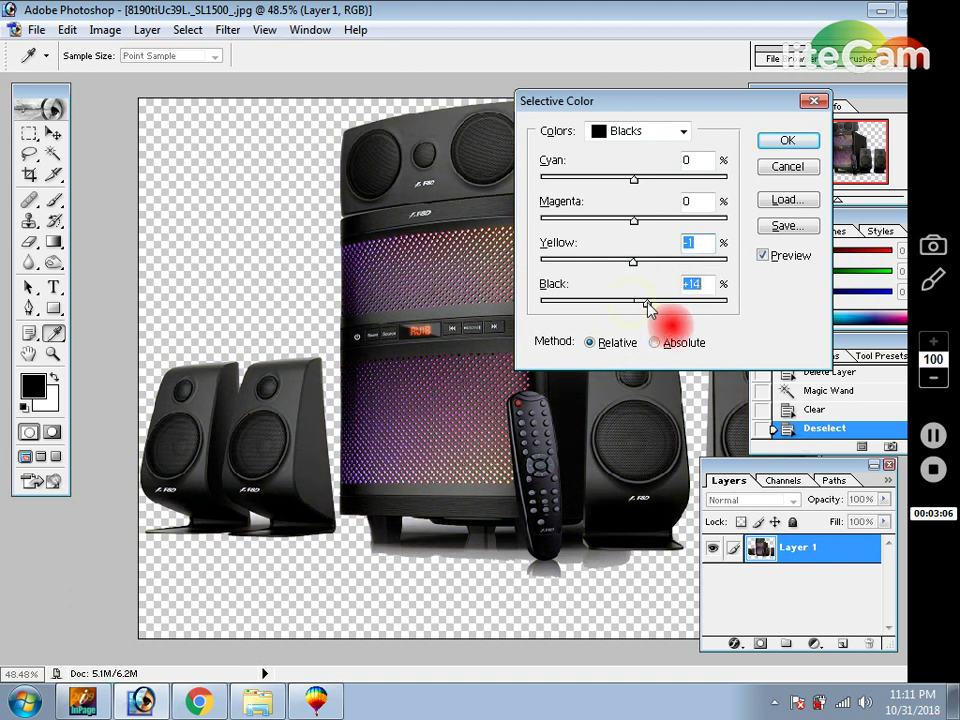
{"action": "left_click", "coordinate": [779, 150]}
Step: View the image at actual pixels, then fit the whole speaker set on screen
{"action": "key", "text": "z"}
{"action": "right_click", "coordinate": [508, 203]}
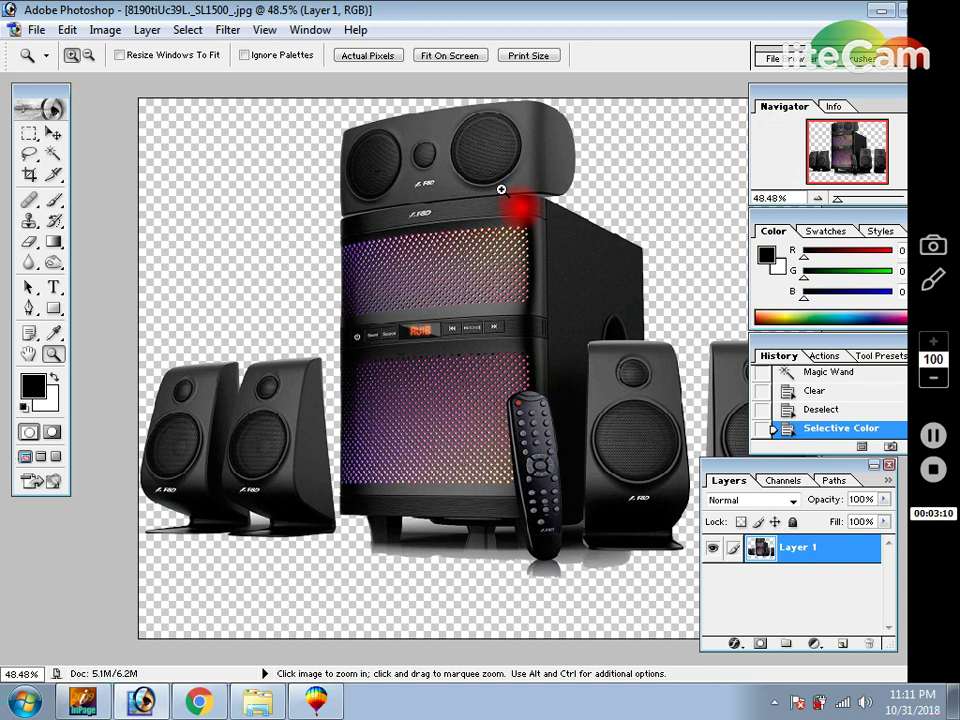
{"action": "right_click", "coordinate": [531, 230]}
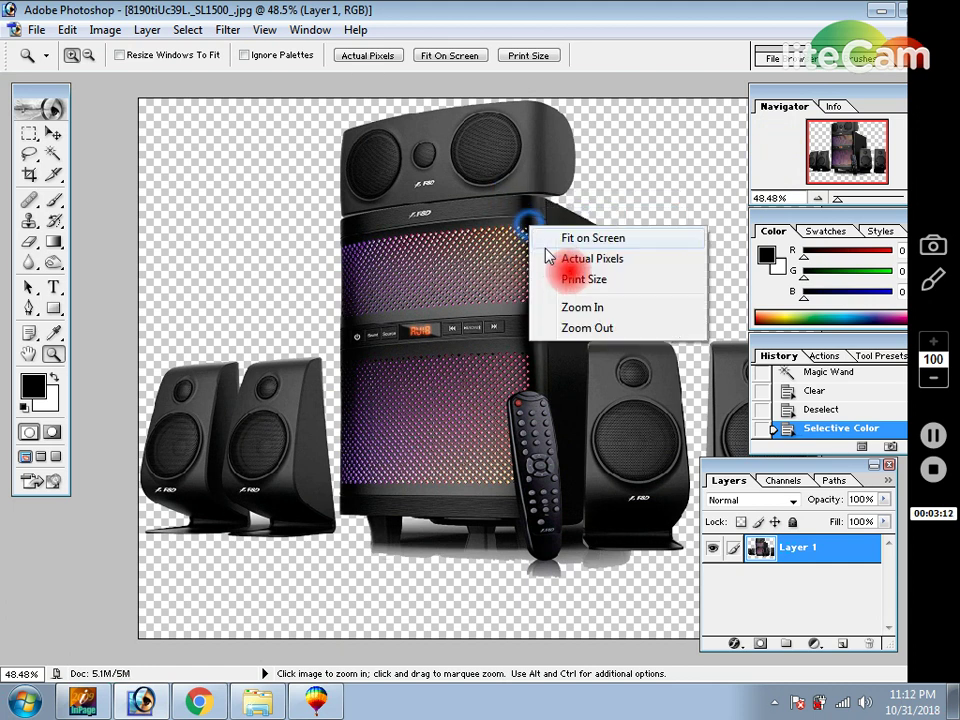
{"action": "left_click", "coordinate": [556, 257]}
{"action": "right_click", "coordinate": [557, 258]}
{"action": "left_click", "coordinate": [560, 256]}
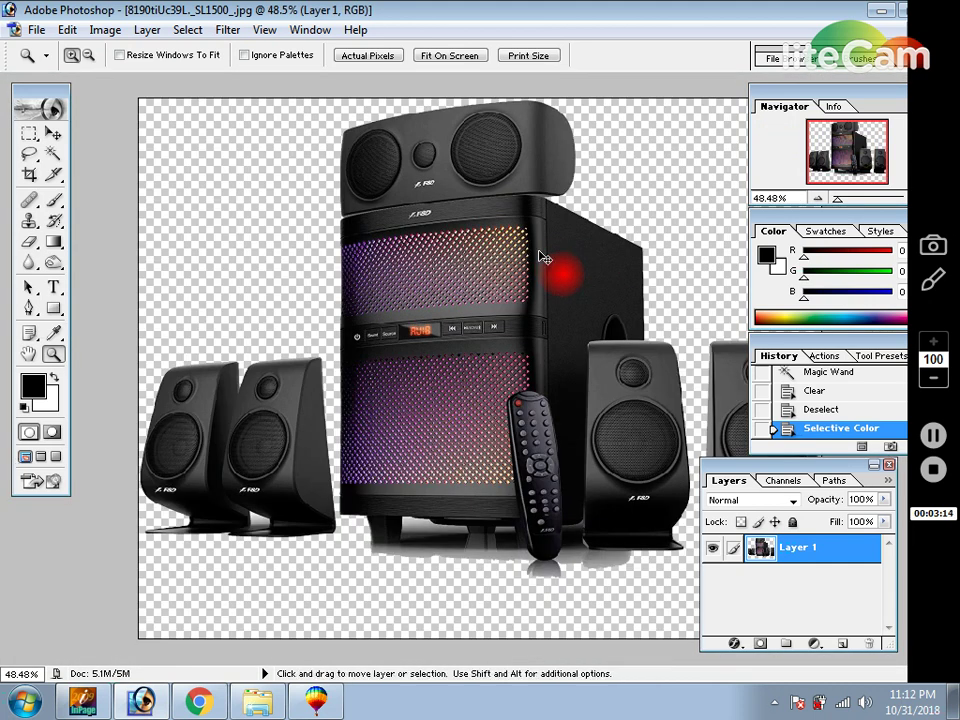
Step: Save the image as as.psd in Photoshop format on the Desktop
{"action": "key", "text": "ctrl+shift+s"}
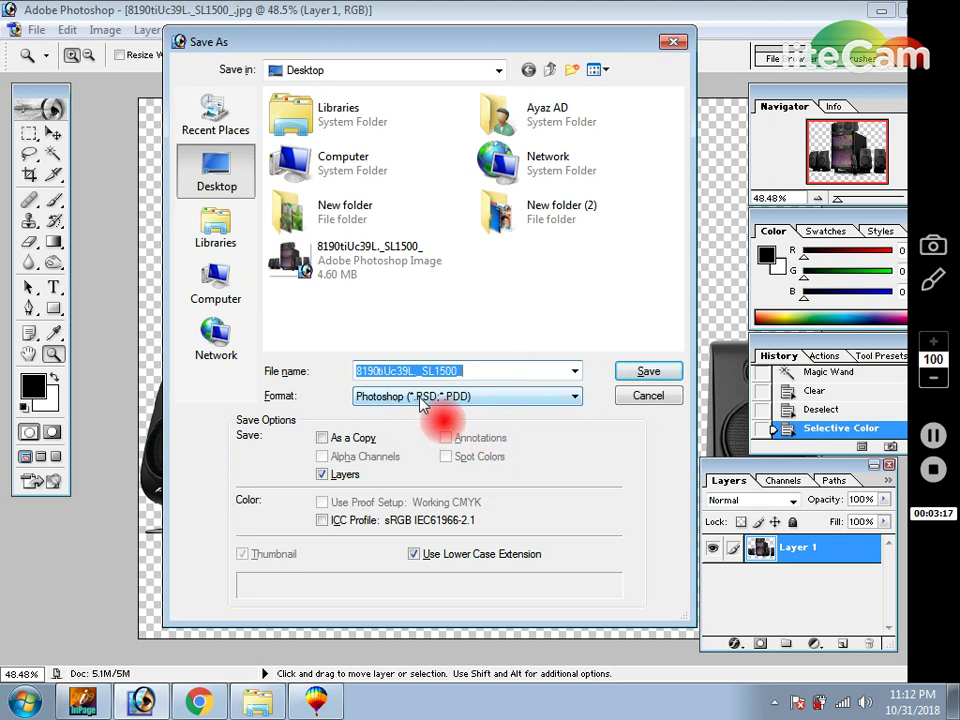
{"action": "mouse_move", "coordinate": [477, 370]}
{"action": "left_mouse_down"}
{"action": "mouse_move", "coordinate": [381, 370]}
{"action": "mouse_move", "coordinate": [551, 366]}
{"action": "left_mouse_up"}
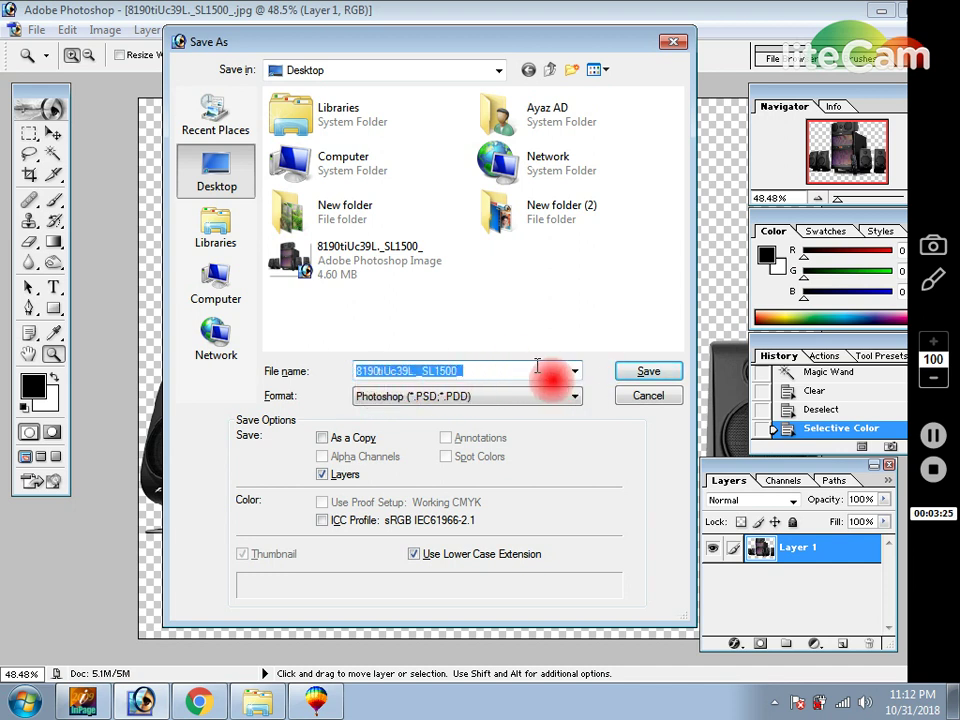
{"action": "left_click", "coordinate": [638, 374]}
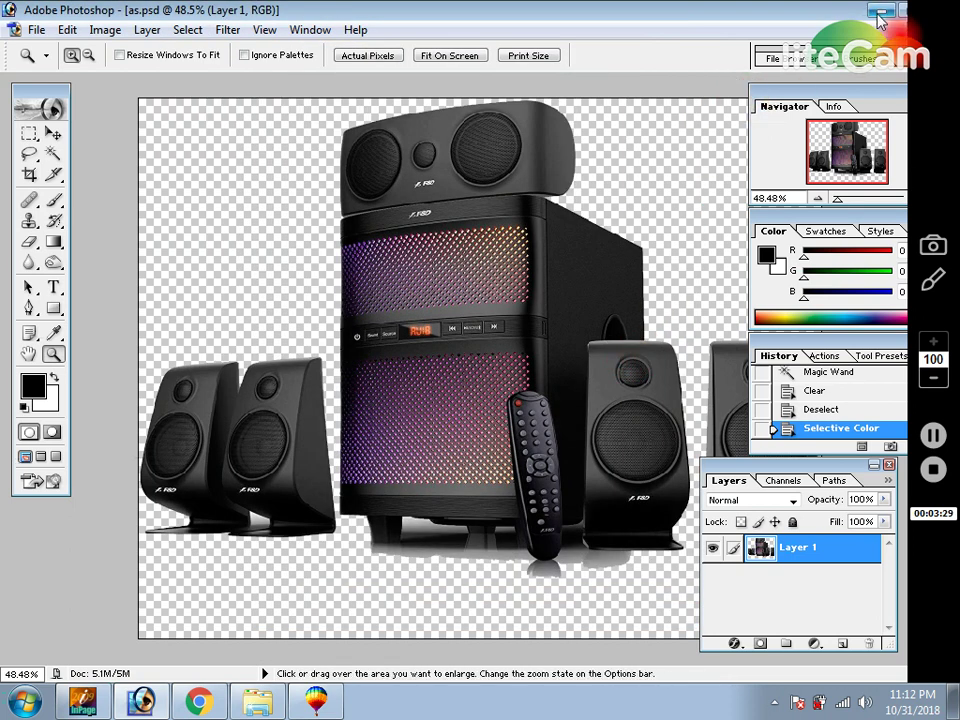
{"action": "left_click", "coordinate": [880, 14]}
Step: Refresh the desktop so the saved as file appears, and select it
{"action": "right_click", "coordinate": [311, 365]}
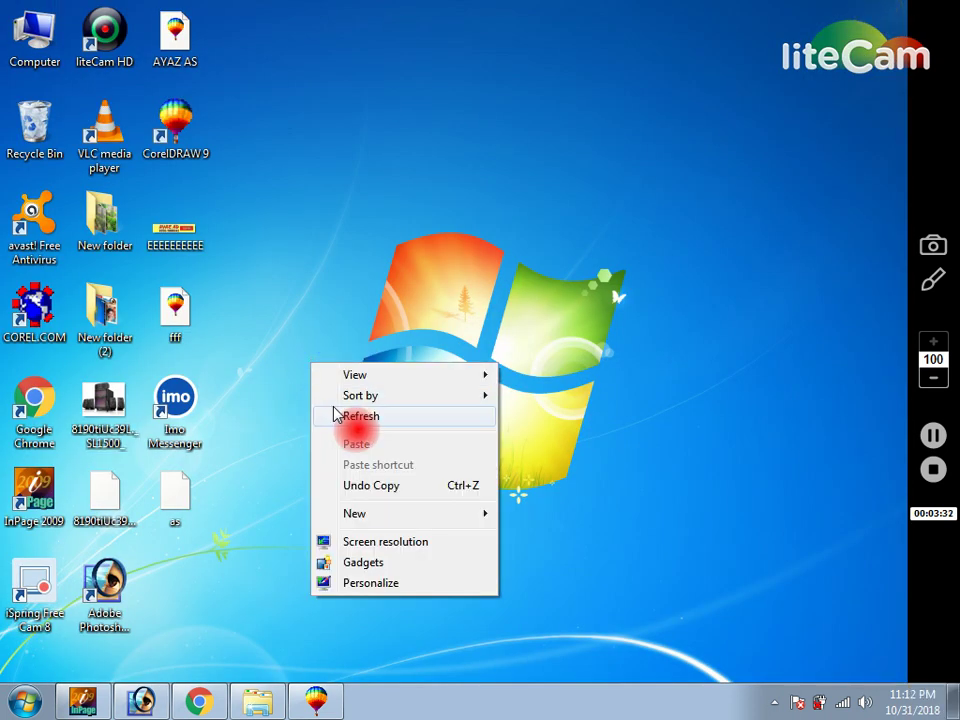
{"action": "left_click", "coordinate": [345, 416]}
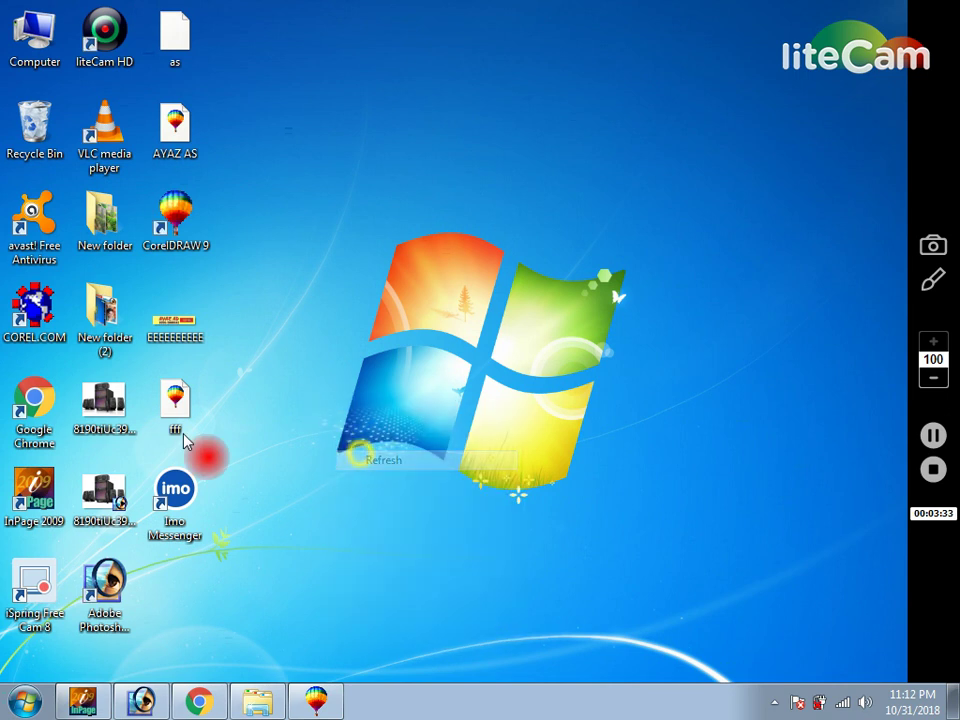
{"action": "left_click", "coordinate": [162, 45]}
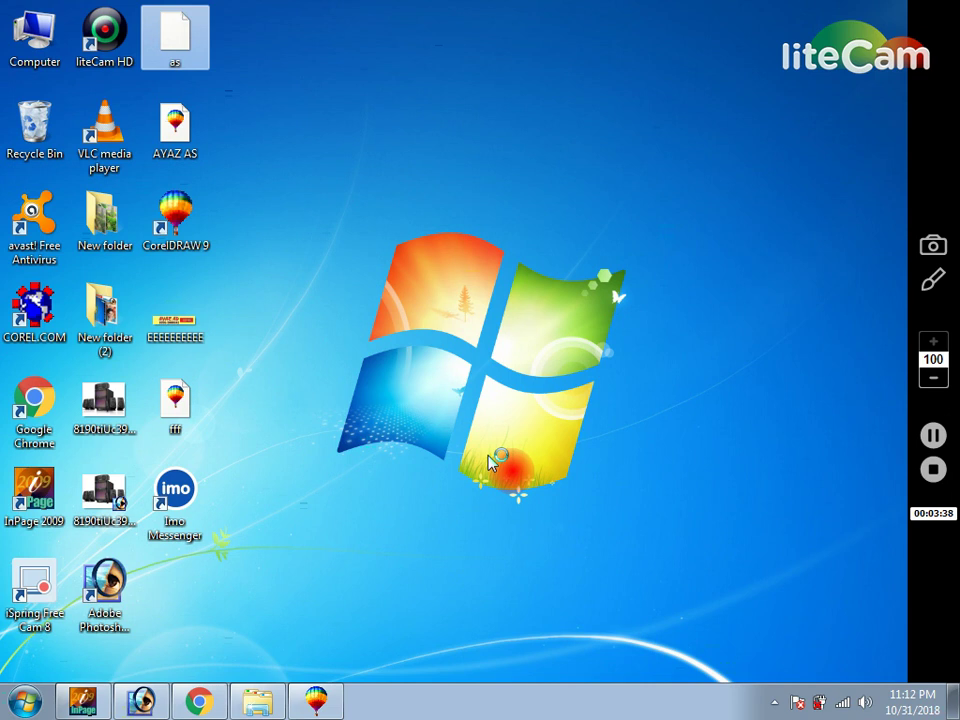
Step: Restore Photoshop from the taskbar and close it
{"action": "left_click", "coordinate": [141, 700]}
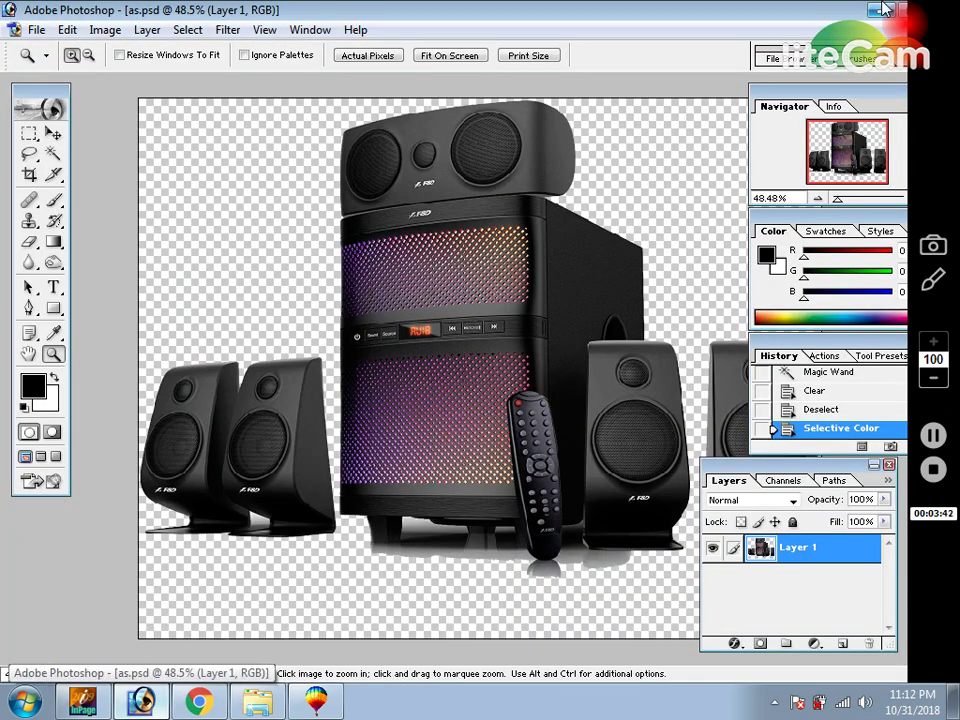
{"action": "left_click_drag", "start_coordinate": [848, 14], "coordinate": [558, 66]}
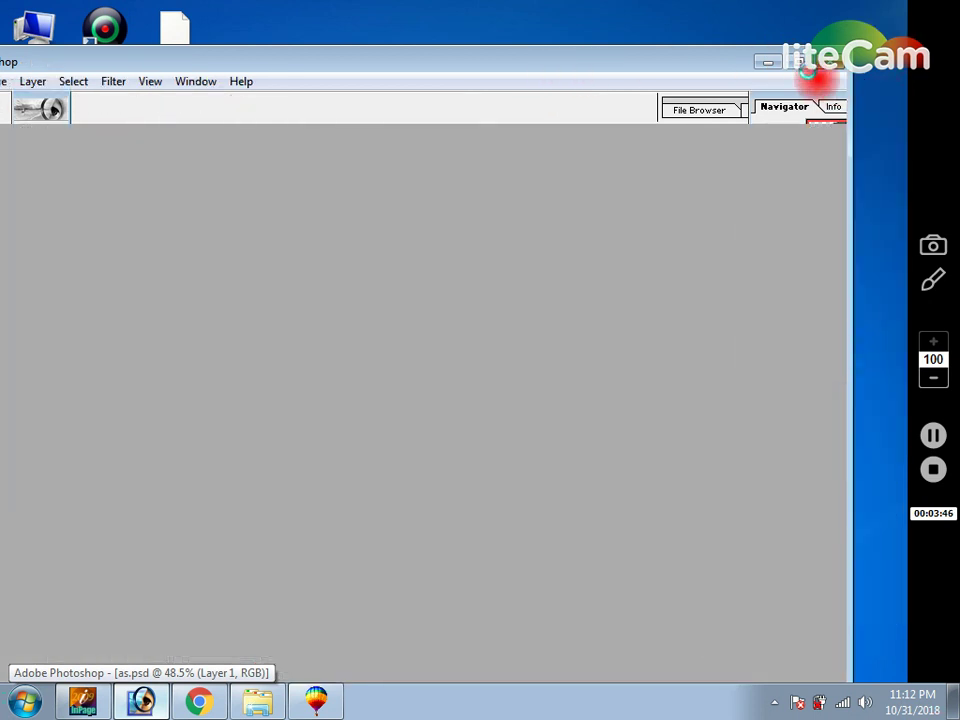
{"action": "left_click", "coordinate": [812, 62]}
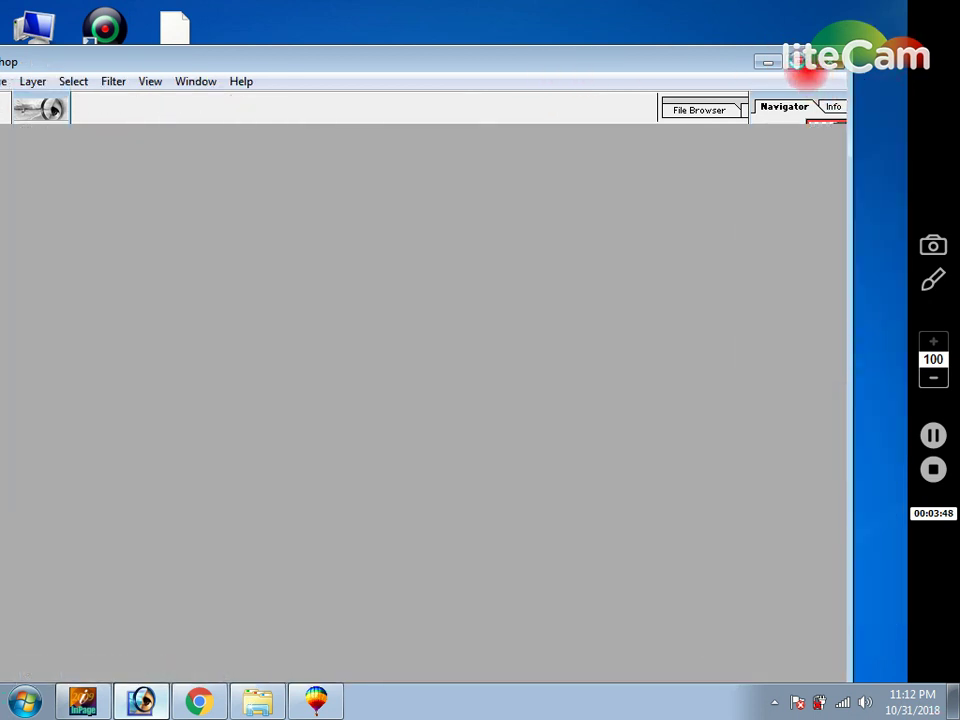
{"action": "right_click", "coordinate": [350, 212]}
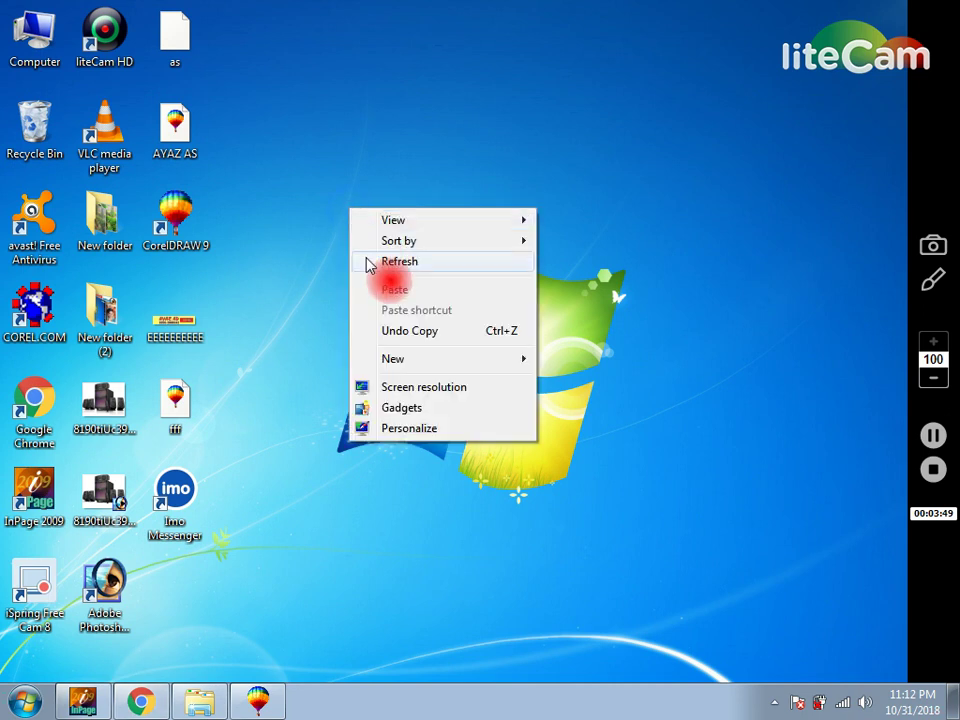
{"action": "right_click", "coordinate": [369, 255]}
{"action": "right_click", "coordinate": [388, 306]}
{"action": "right_click", "coordinate": [413, 353]}
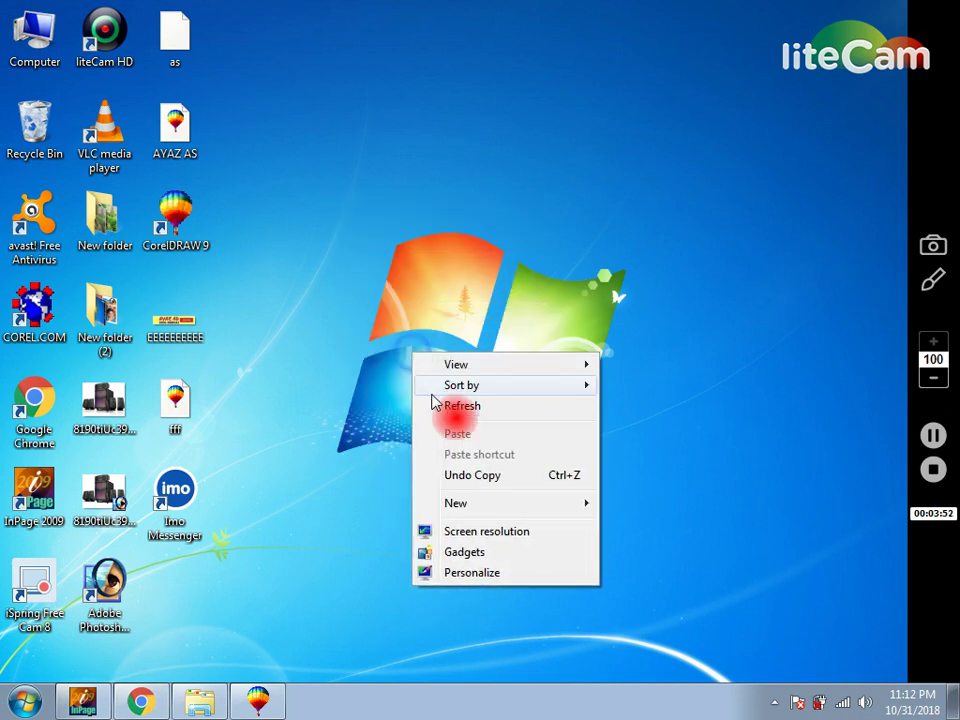